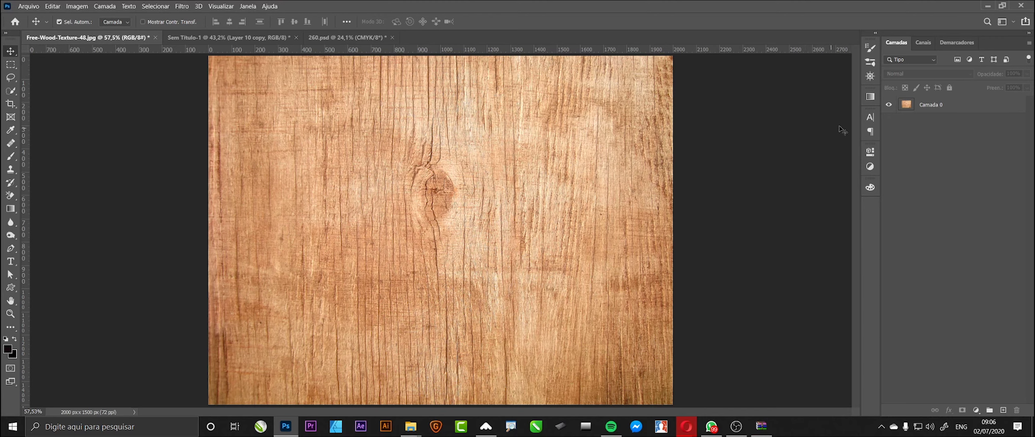
left_click(947, 110)
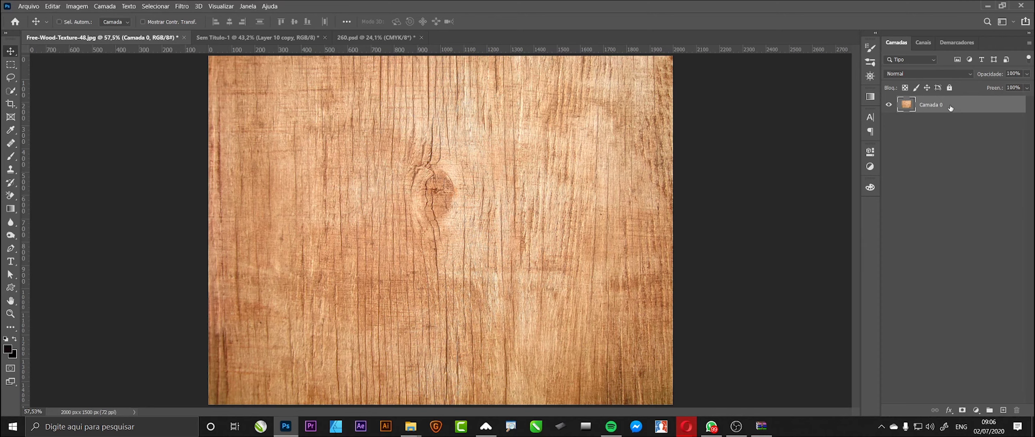
key("ctrl+shift+n")
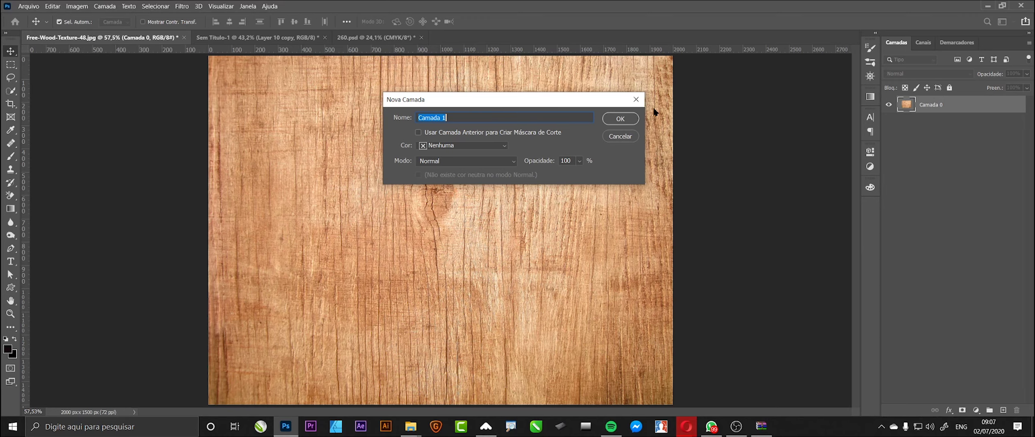
left_click(639, 102)
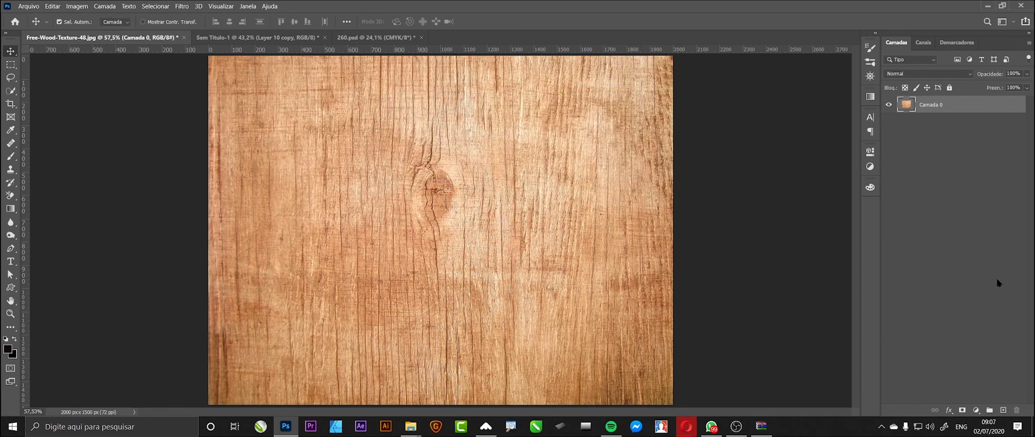
left_click(1003, 411)
key("Delete")
Create a new empty layer named MOCKUP above the wood texture layer, with no colour label
key("ctrl+shift+n")
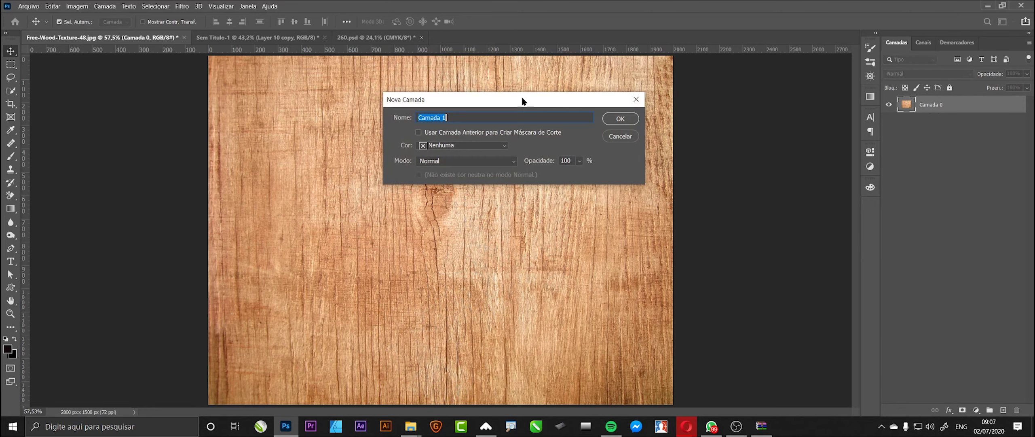
key("BackSpace")
type("Ma")
key("BackSpace")
key("BackSpace")
type("MOCKUOP")
left_click(475, 146)
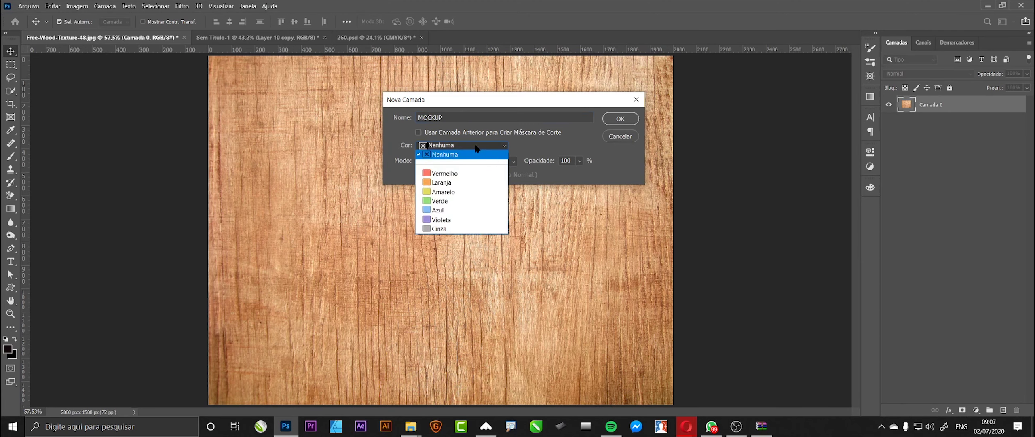
left_click(527, 144)
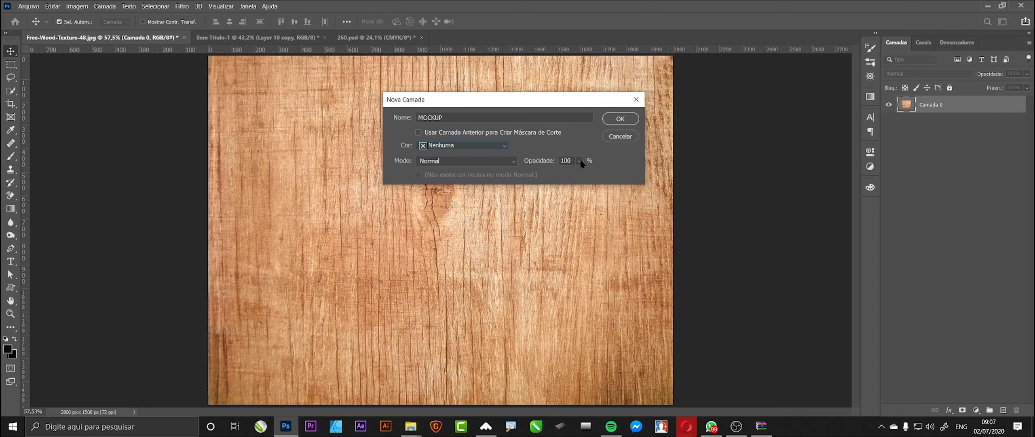
left_click(619, 119)
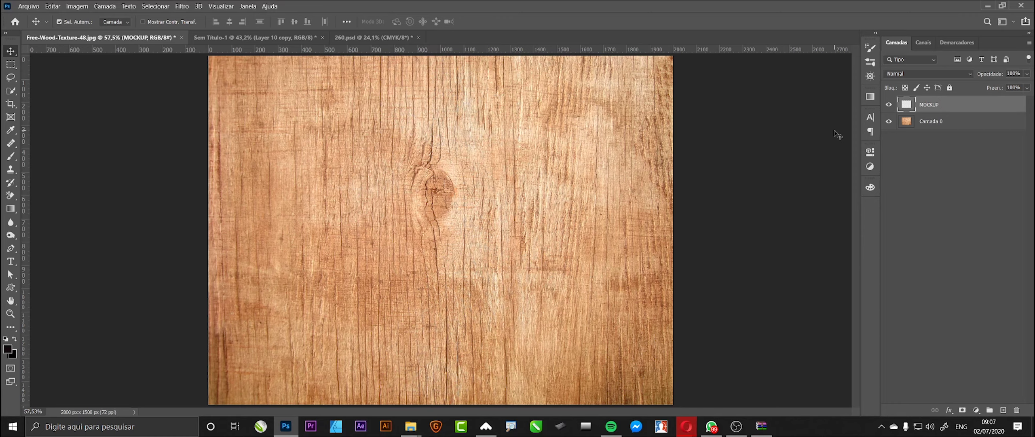
Convert the MOCKUP layer into a smart object and open its contents for editing
right_click(965, 109)
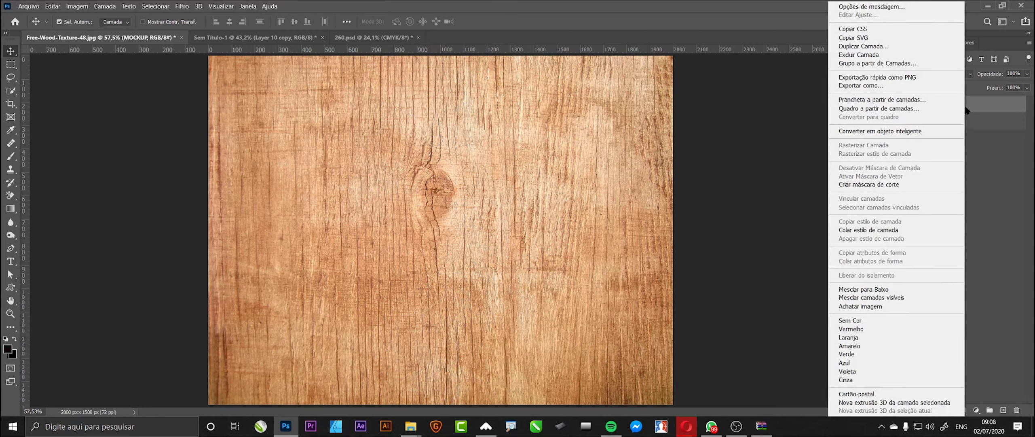
left_click(923, 131)
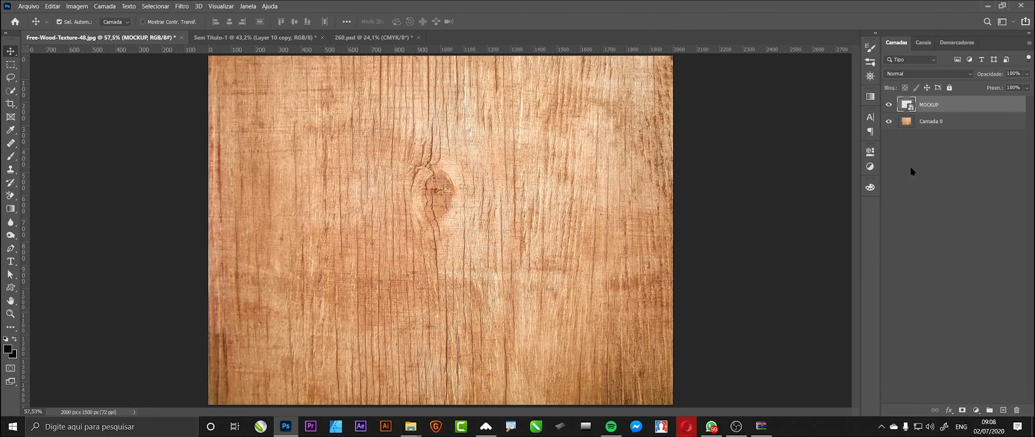
double_click(910, 106)
left_click(672, 214)
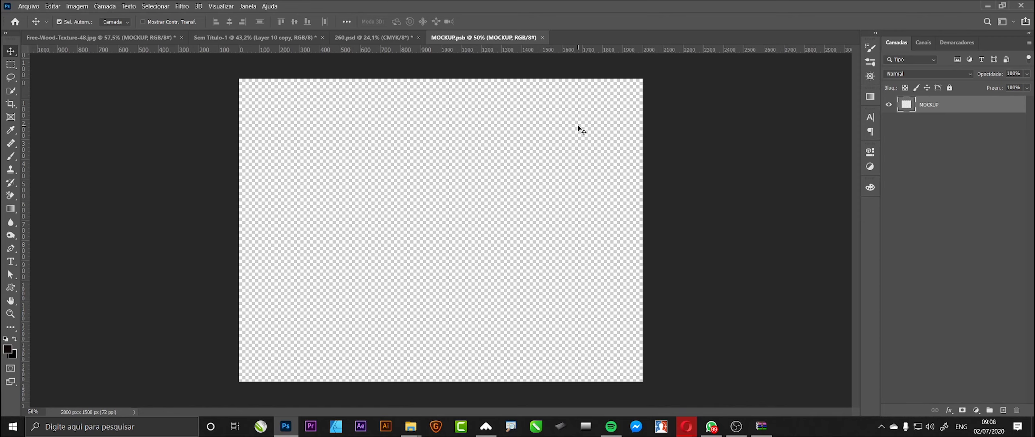
Place the CHROME-512 logo image from the desktop into the smart object, scaled from its centre to about 190%
key("super+d")
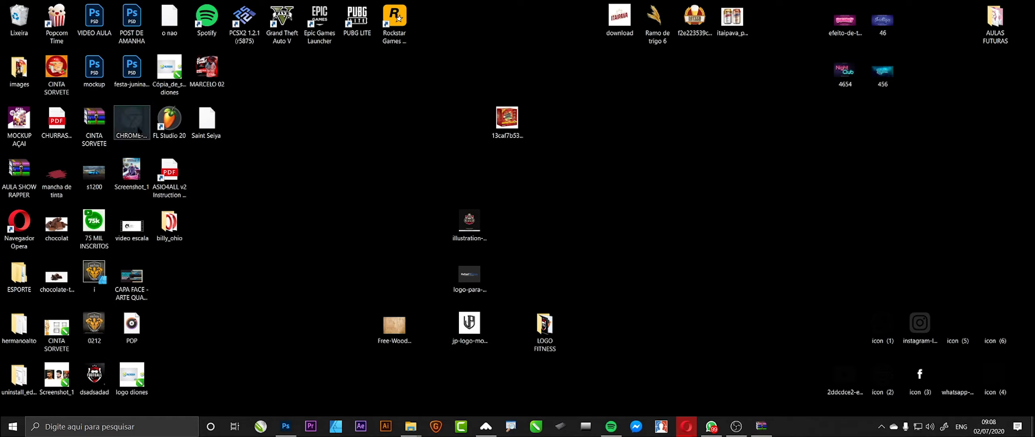
left_click_drag(132, 120, 429, 249)
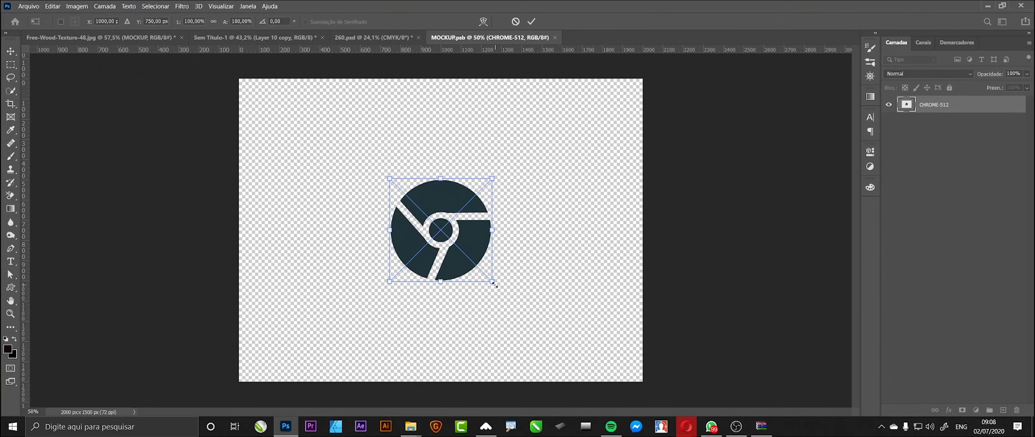
left_click_drag(493, 283, 546, 331)
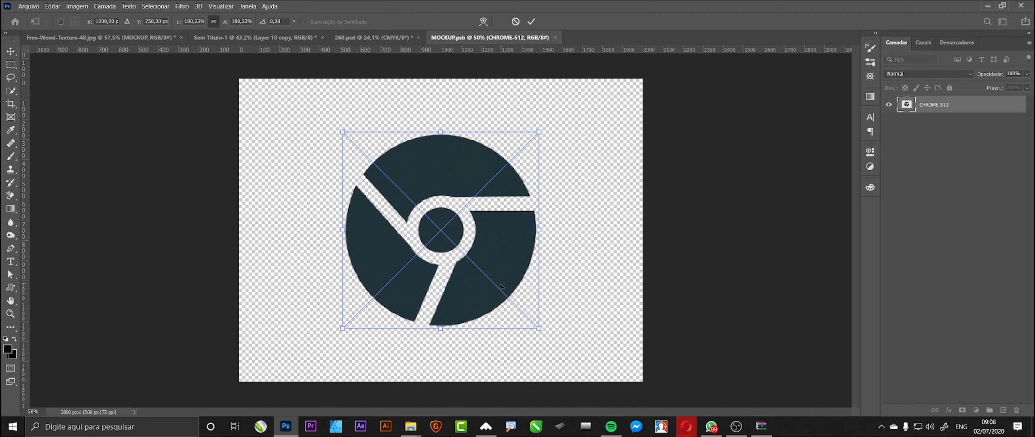
key("Return")
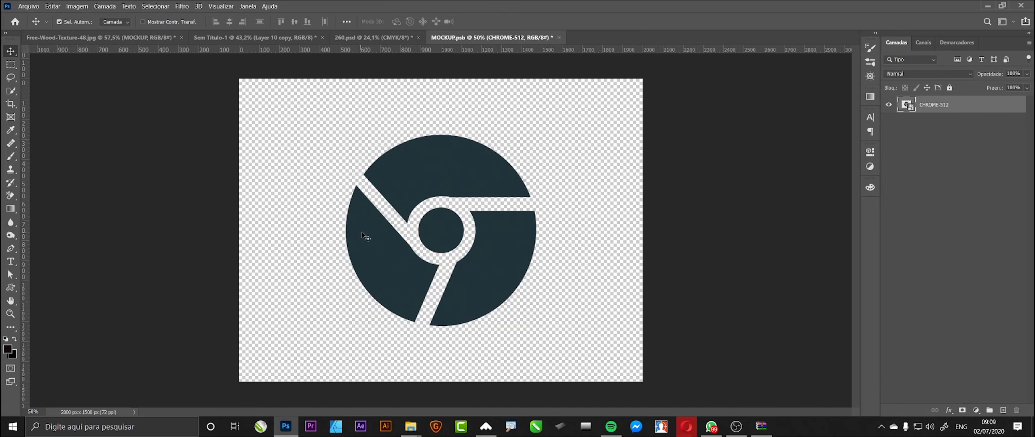
Close the MOCKUP.psb smart object document and save its changes, returning to the wood texture document
left_click(98, 39)
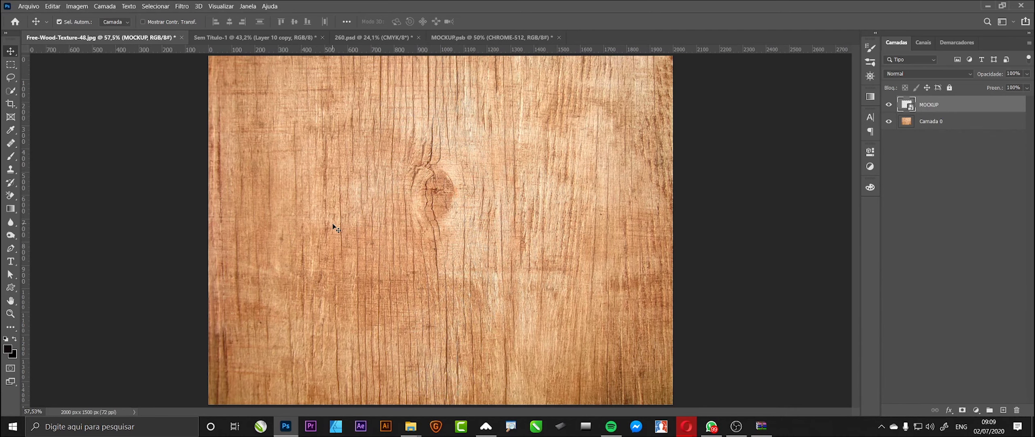
left_click(441, 38)
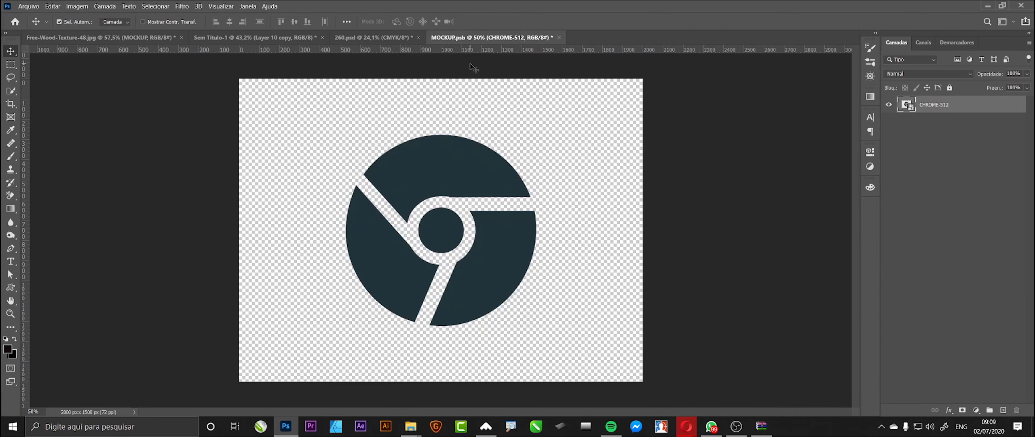
left_click(559, 37)
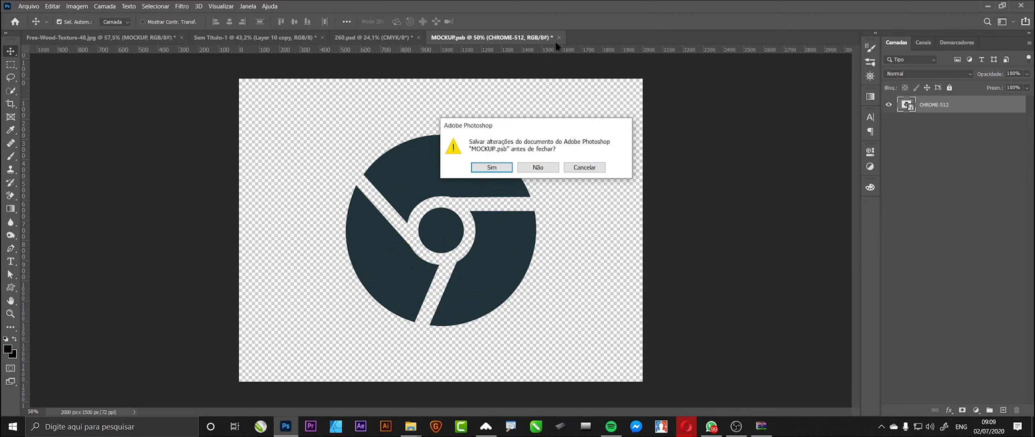
left_click(492, 167)
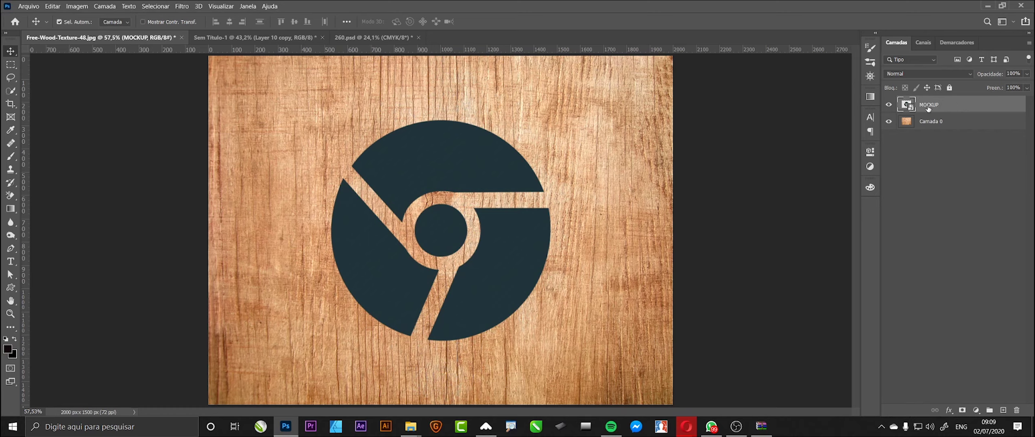
Add a Chanfro & Entalhe effect with its preset values to the MOCKUP layer and set the layer's blending mode to Sobrepor
double_click(981, 104)
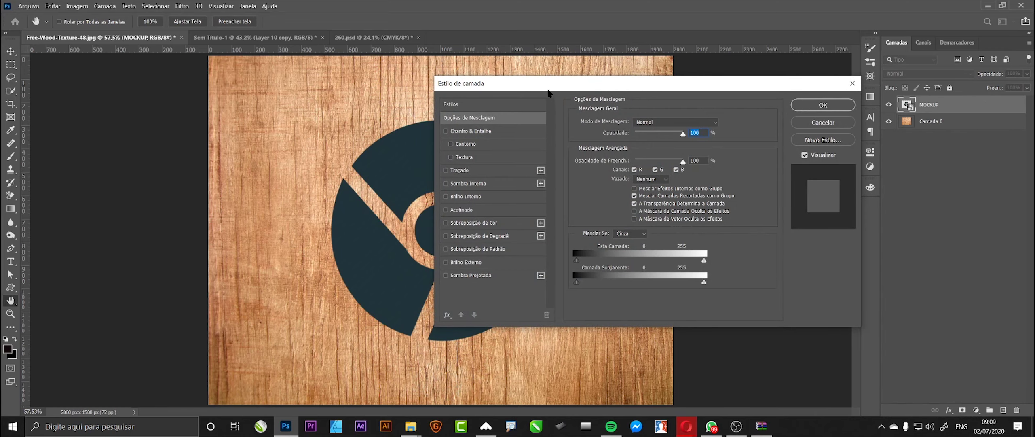
left_click_drag(546, 87, 482, 91)
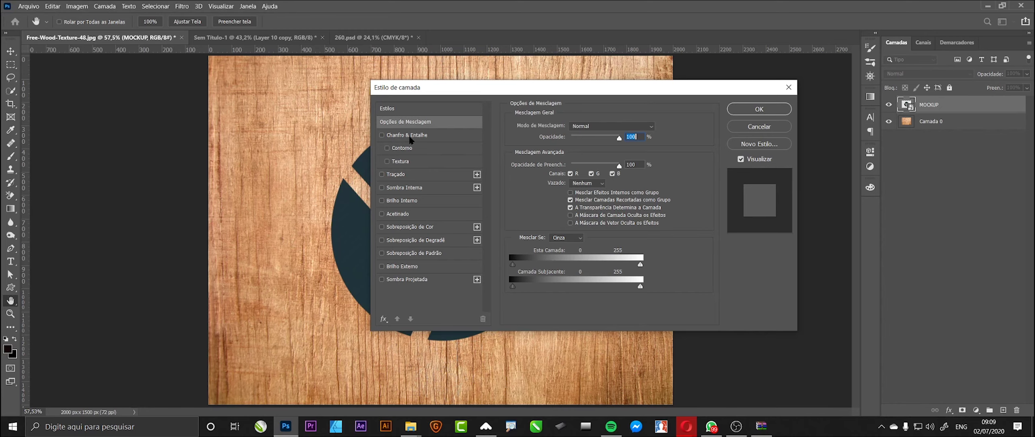
left_click(409, 137)
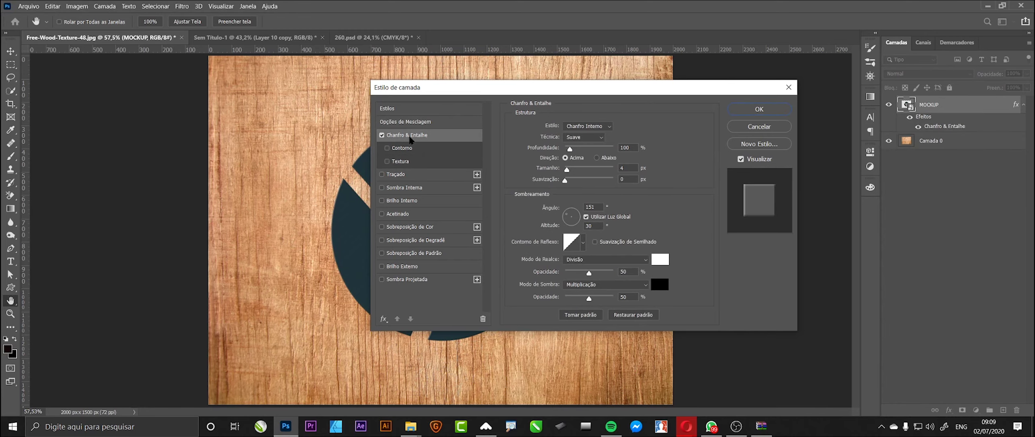
left_click(761, 110)
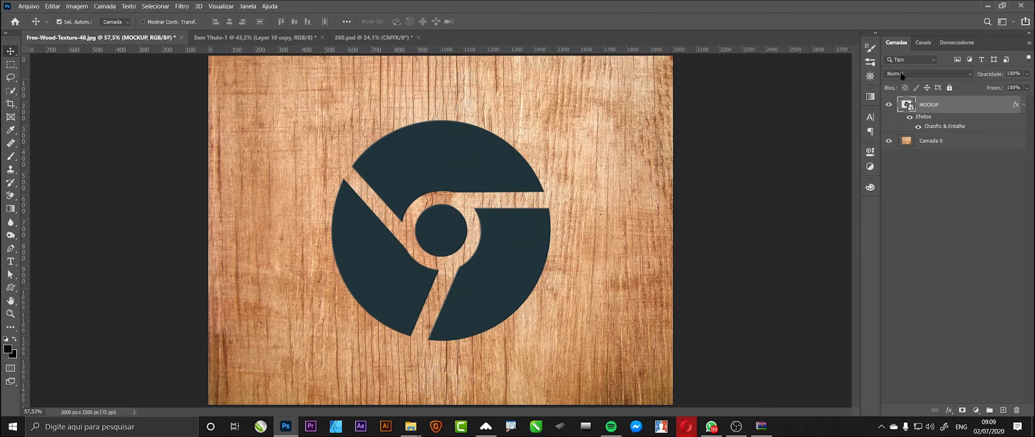
left_click(915, 76)
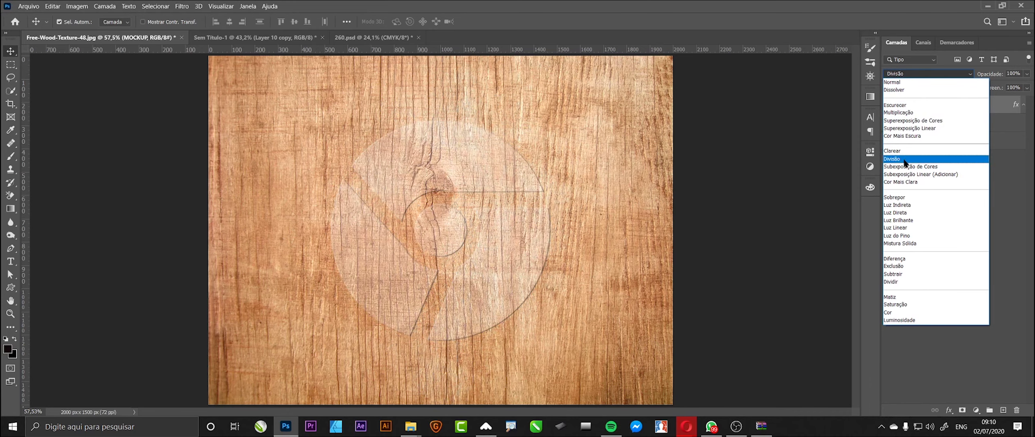
left_click(915, 198)
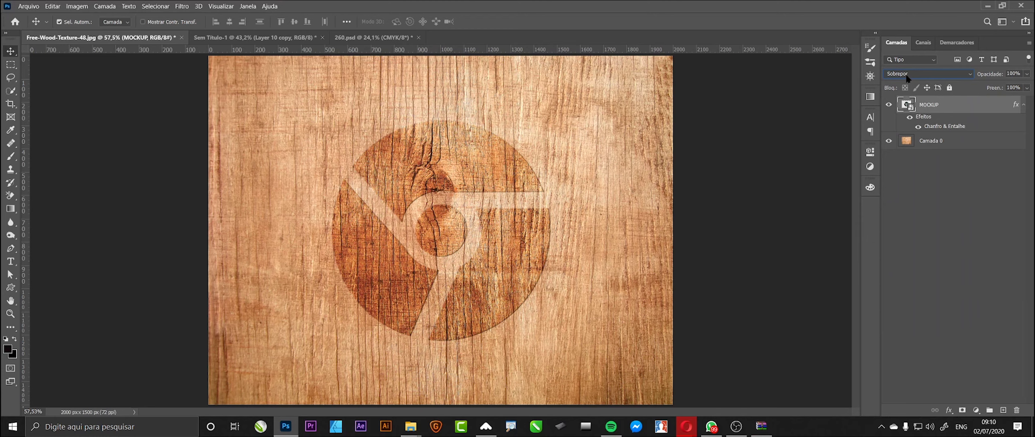
Reopen the MOCKUP layer's Chanfro & Entalhe settings and change the style to Chanfro Externo with a size of 7 px
double_click(955, 128)
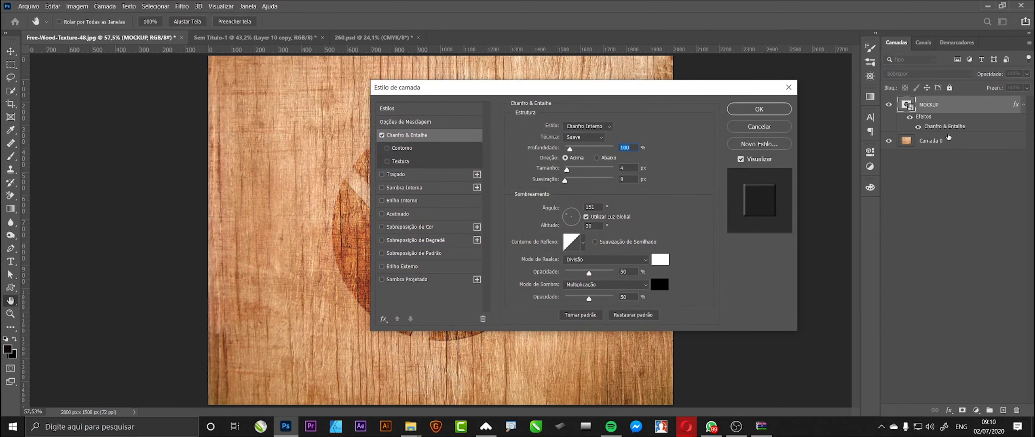
left_click_drag(552, 93, 716, 124)
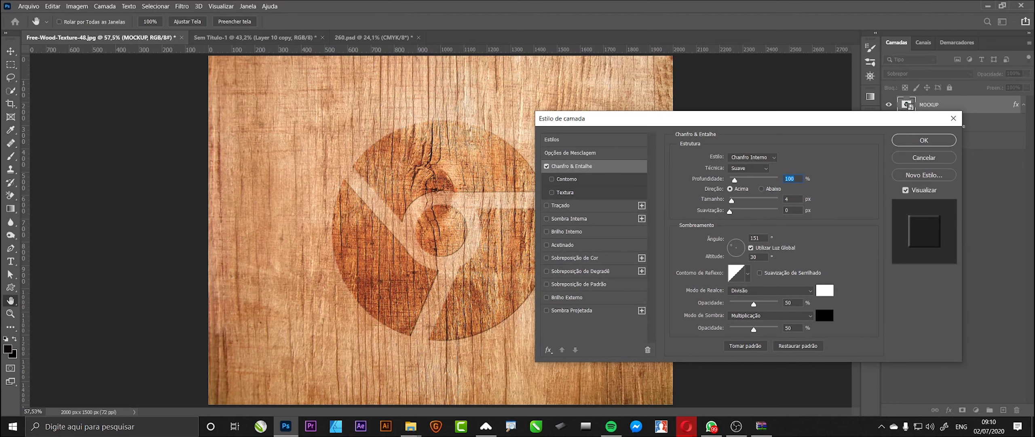
key("alt+Tab")
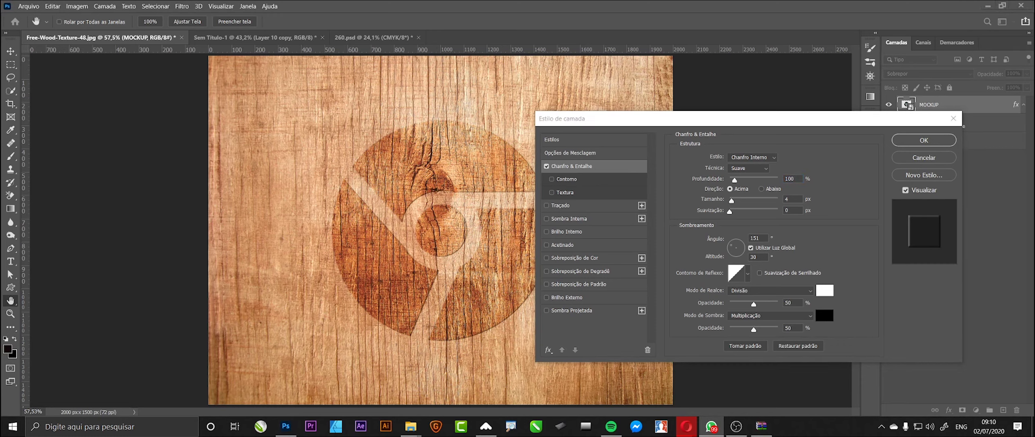
key("alt+Tab")
left_click(773, 159)
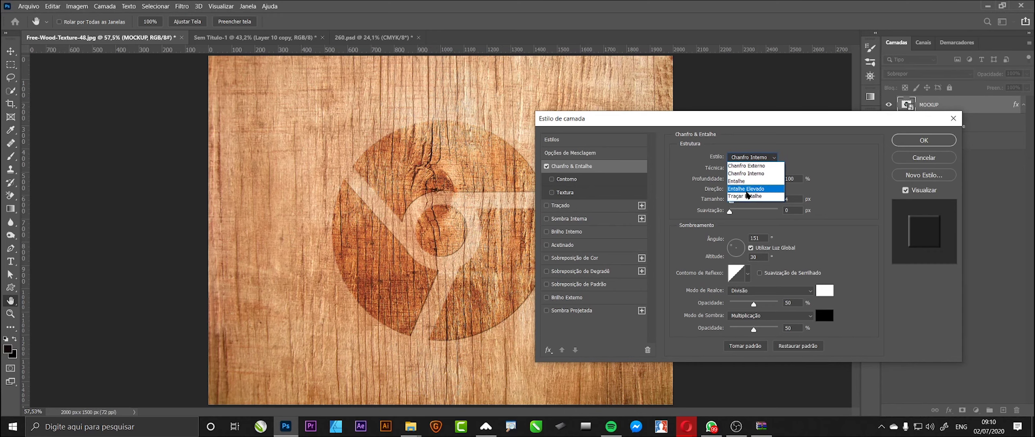
left_click(752, 166)
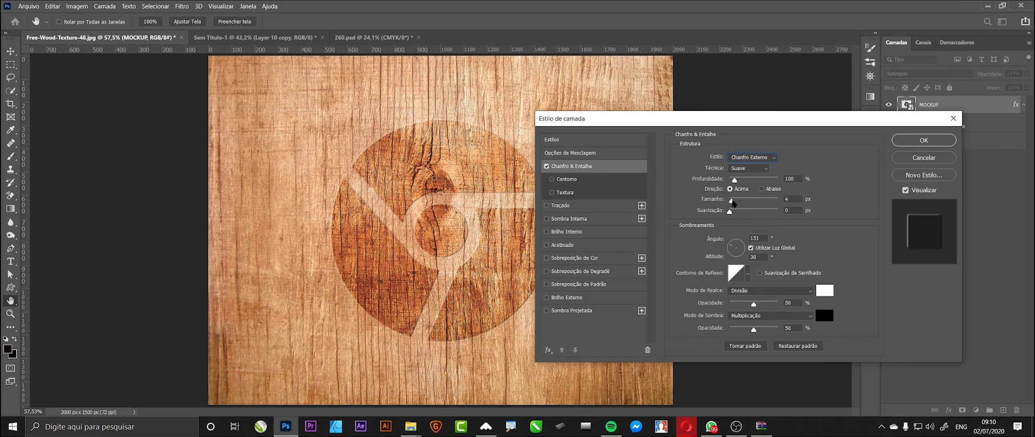
left_click_drag(733, 201, 733, 201)
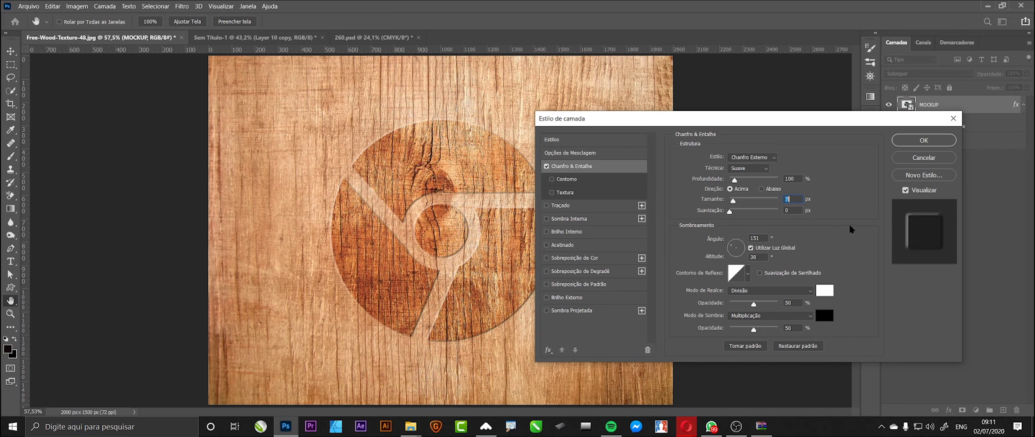
Set the bevel's angle to 160°, highlight mode to Subexposição de Cores, highlight opacity to 66% and shadow opacity to 54%
left_click(758, 237)
type("160")
left_click(769, 295)
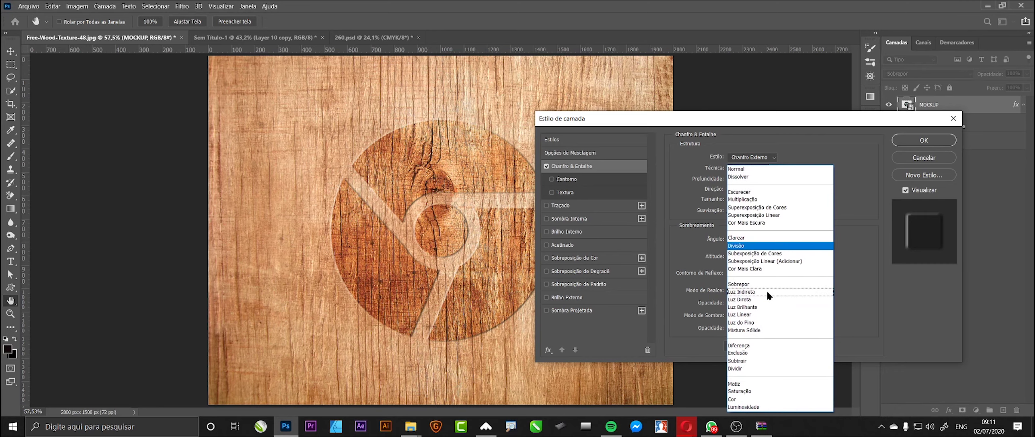
left_click(775, 257)
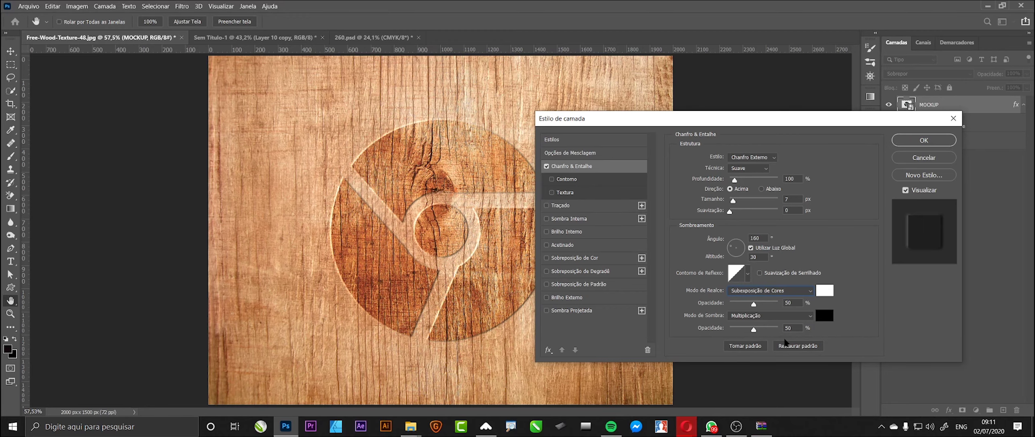
left_click_drag(754, 303, 756, 330)
Try larger bevel sizes on the logo and settle on about 9 px
left_click_drag(735, 202, 735, 204)
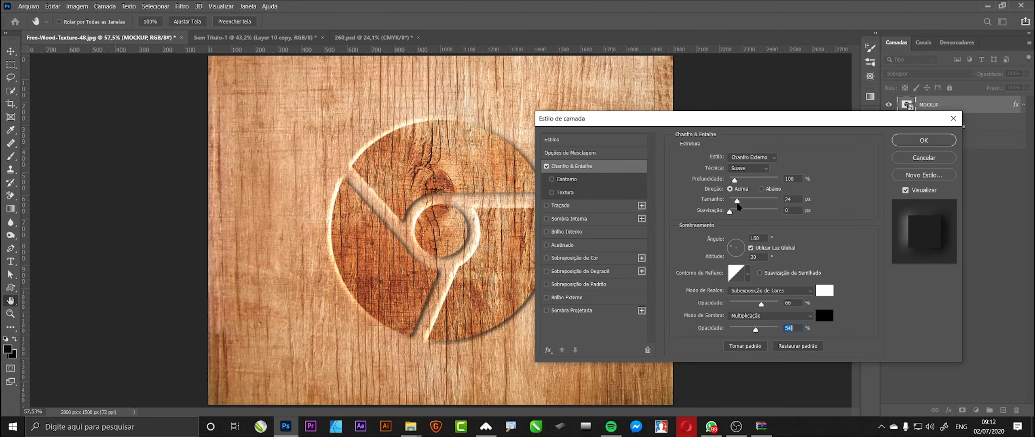
left_click_drag(735, 204, 735, 204)
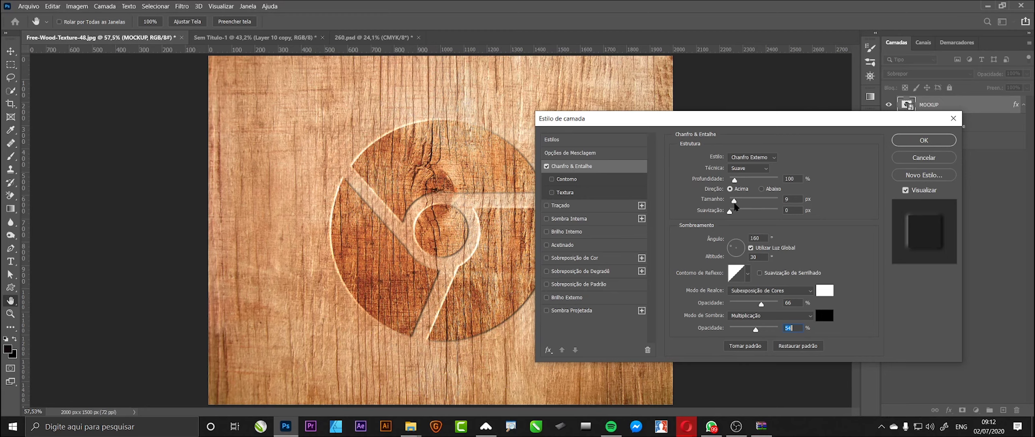
left_click(734, 204)
Add a Sombra Interna effect to the MOCKUP layer with opacity 61% and angle 135°
left_click(583, 221)
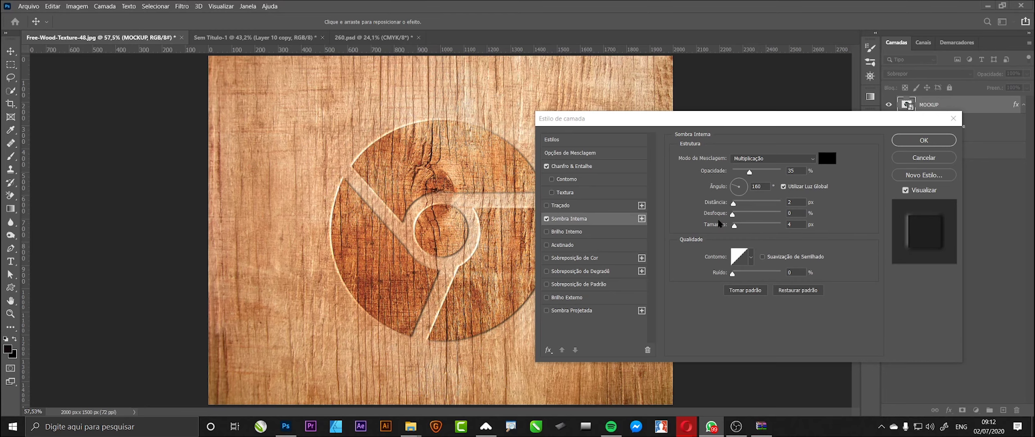
left_click(732, 182)
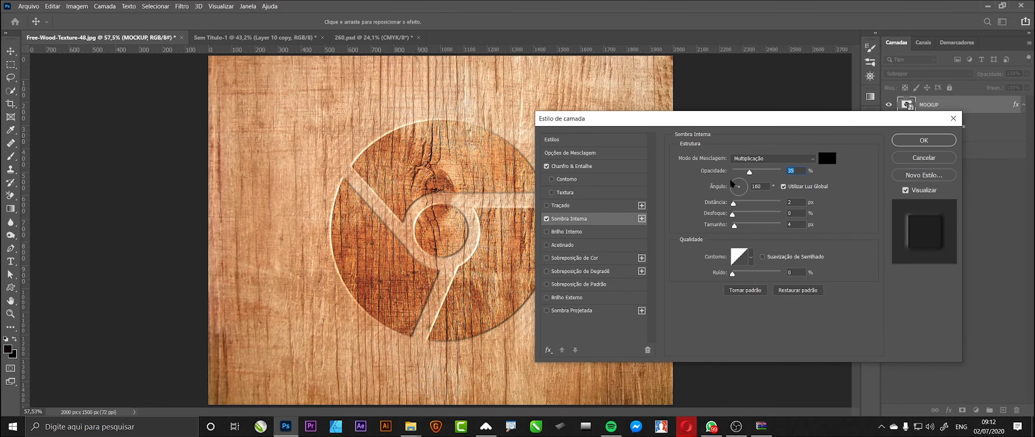
left_click_drag(733, 187, 763, 174)
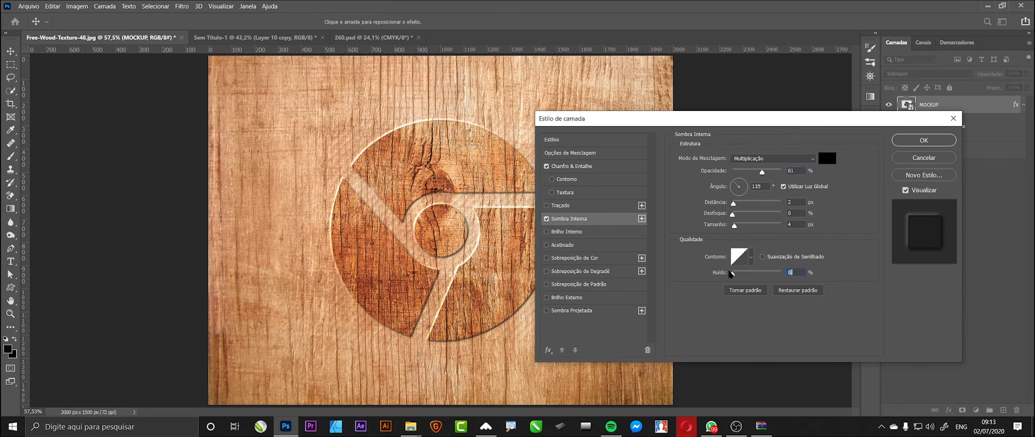
Try out the contour presets for the inner shadow and choose the second one, the cone shape
left_click(751, 258)
left_click(705, 281)
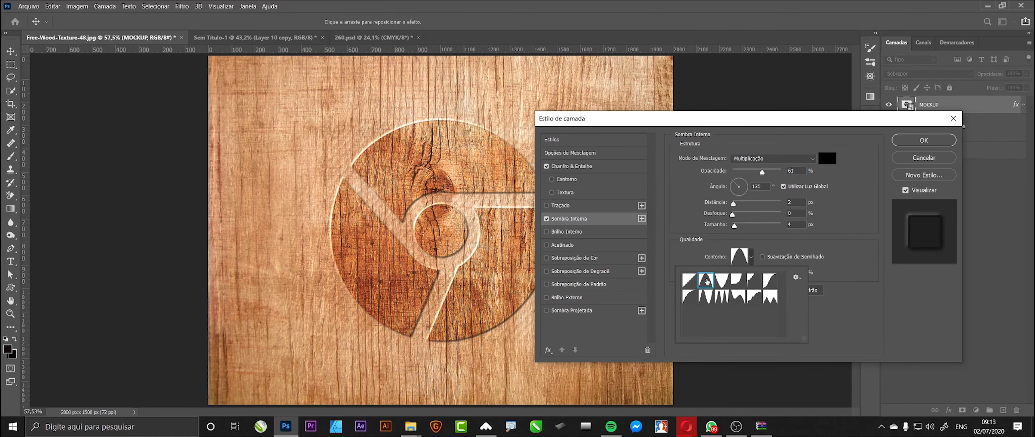
left_click(721, 281)
left_click(737, 284)
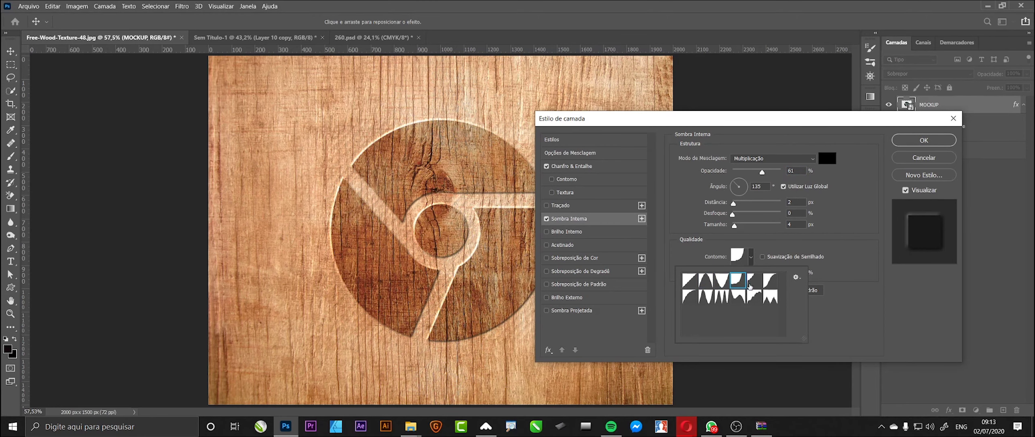
left_click(757, 286)
left_click(773, 287)
left_click(771, 297)
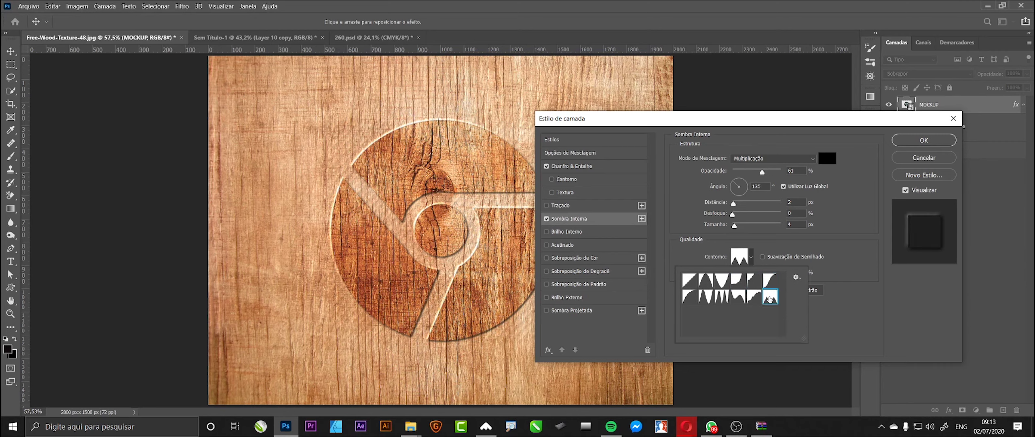
left_click(754, 297)
left_click(735, 298)
left_click(721, 297)
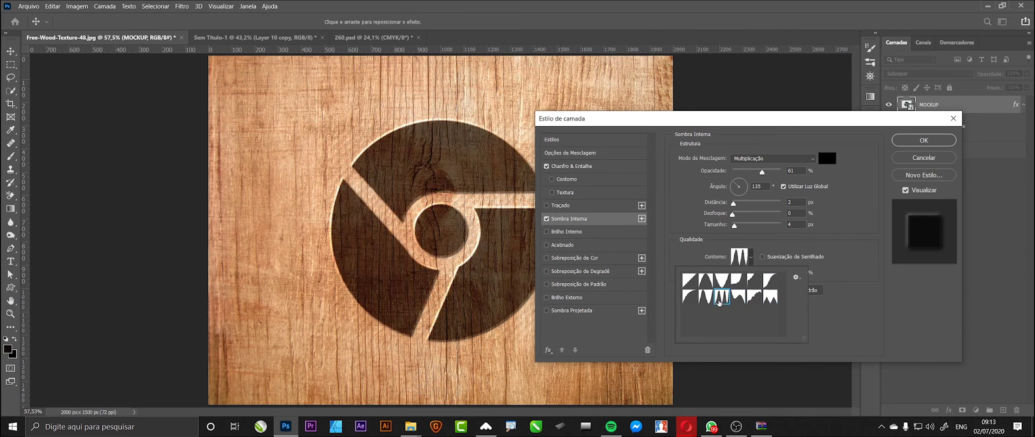
left_click(705, 298)
left_click(692, 299)
left_click(691, 285)
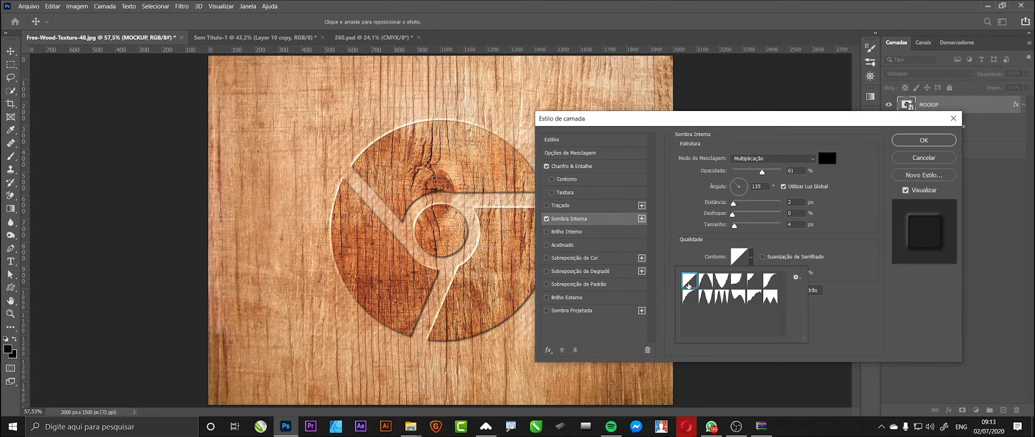
left_click(706, 285)
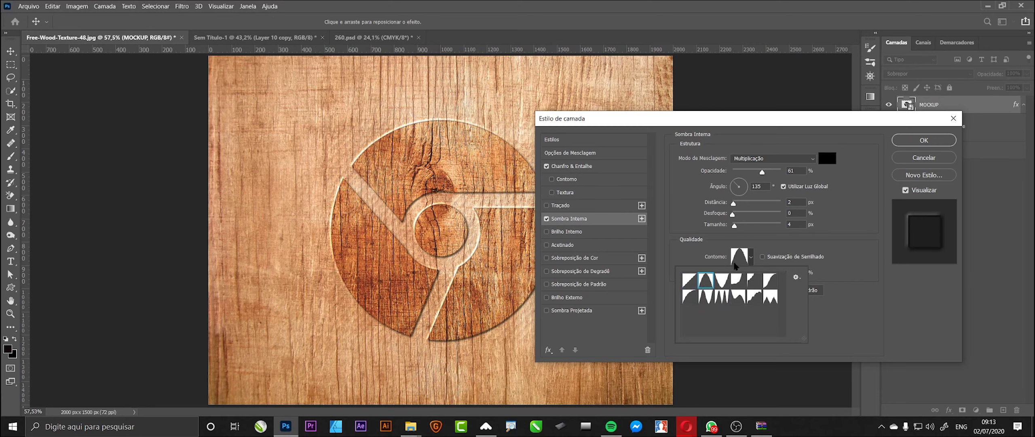
left_click(762, 244)
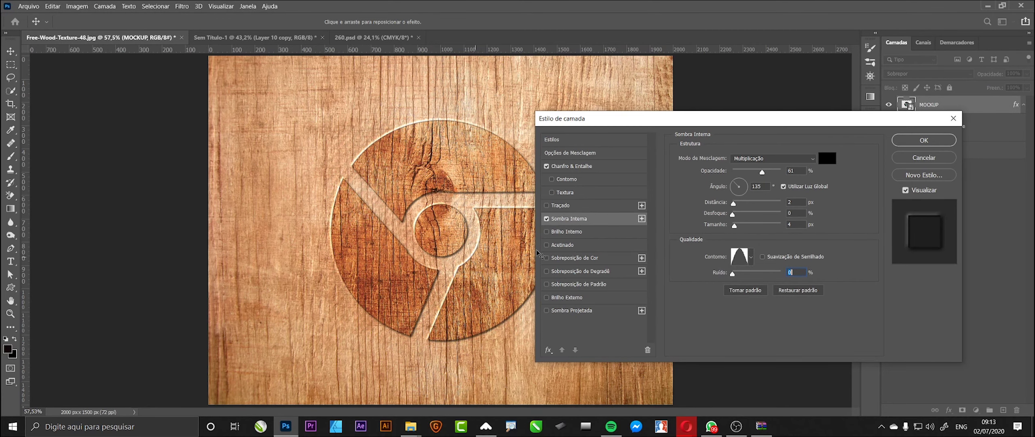
Set the inner shadow's distance to 3 px, raise its Desfoque slightly and change its colour to light grey ebebeb
left_click_drag(735, 204, 736, 207)
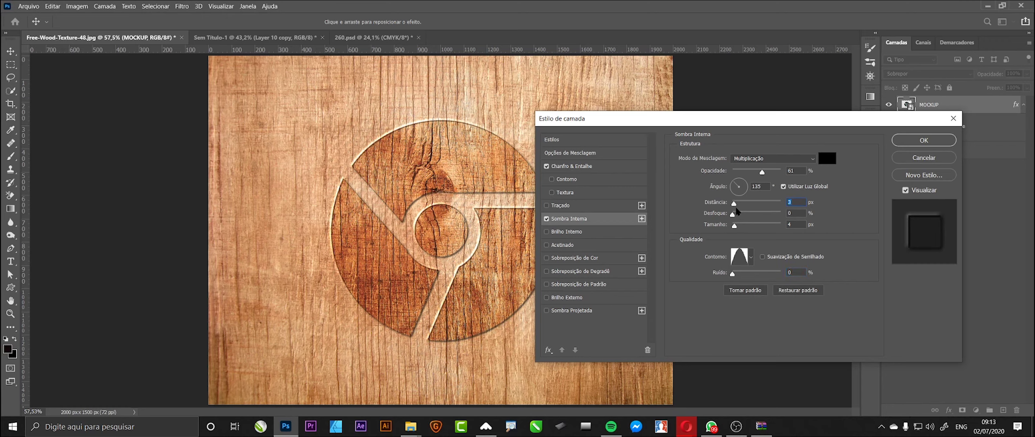
left_click_drag(732, 214, 738, 216)
left_click(827, 157)
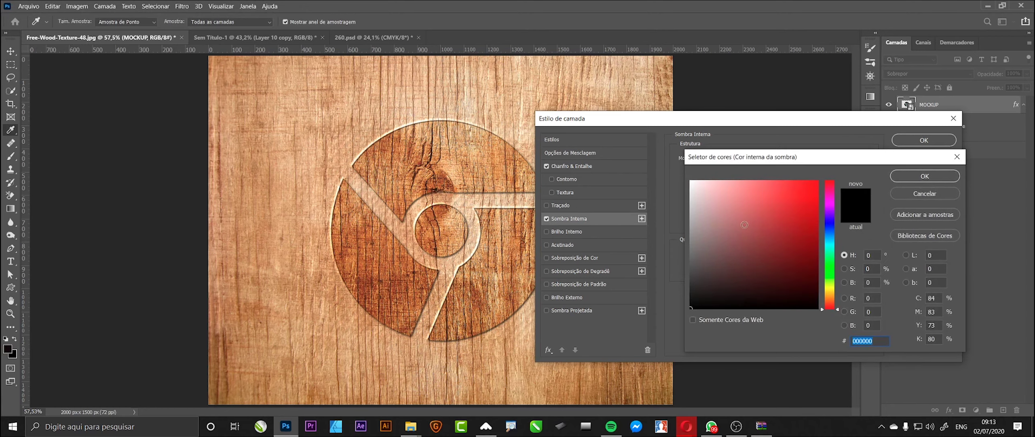
left_click(694, 196)
left_click_drag(694, 196, 690, 190)
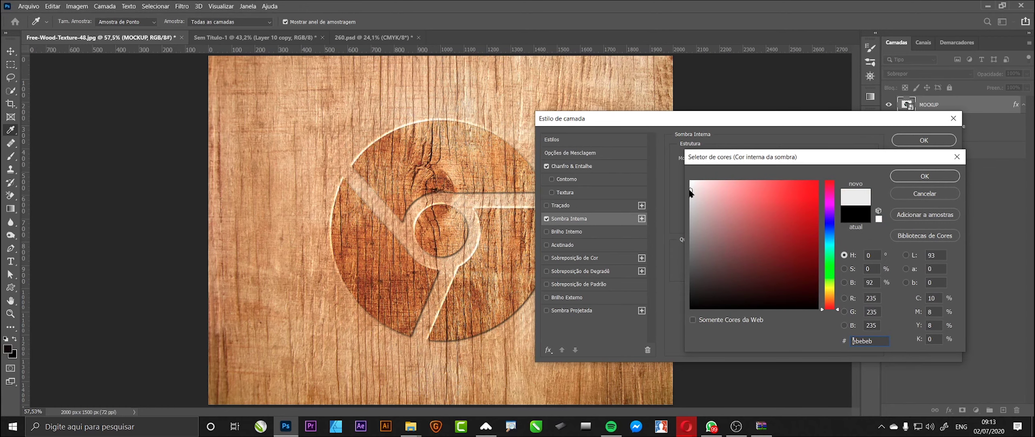
left_click(925, 176)
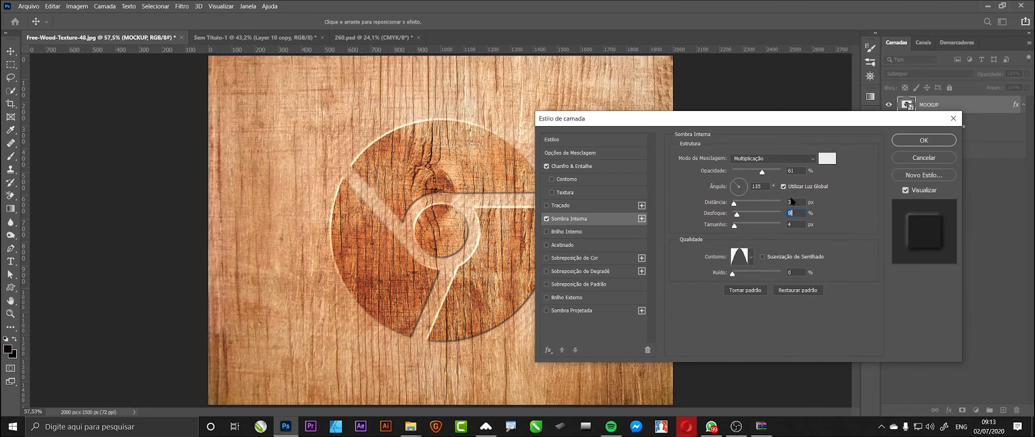
Fine-tune the inner shadow's distance and size, review the Chanfro & Entalhe settings and apply the layer style
left_click_drag(733, 203, 735, 203)
left_click_drag(736, 225, 749, 227)
left_click(574, 166)
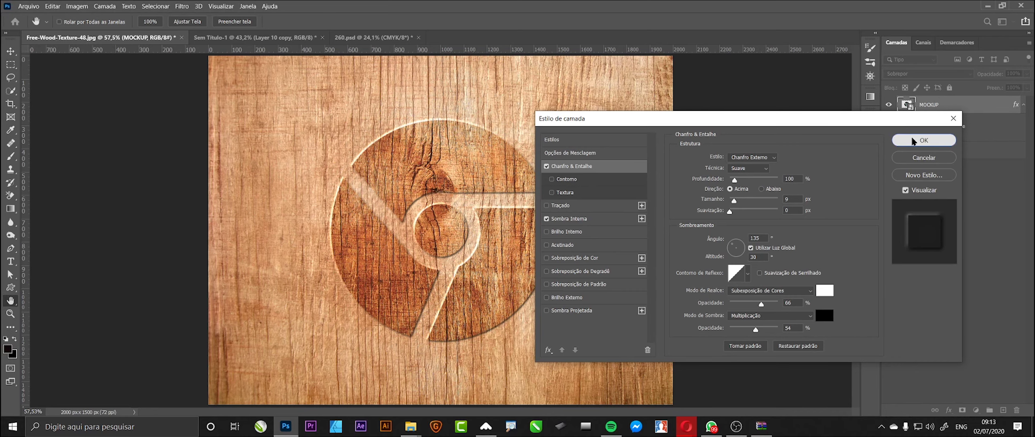
left_click(915, 140)
Duplicate the MOCKUP layer, reduce the copy's opacity to about 30% and hide the copy
key("ctrl+j")
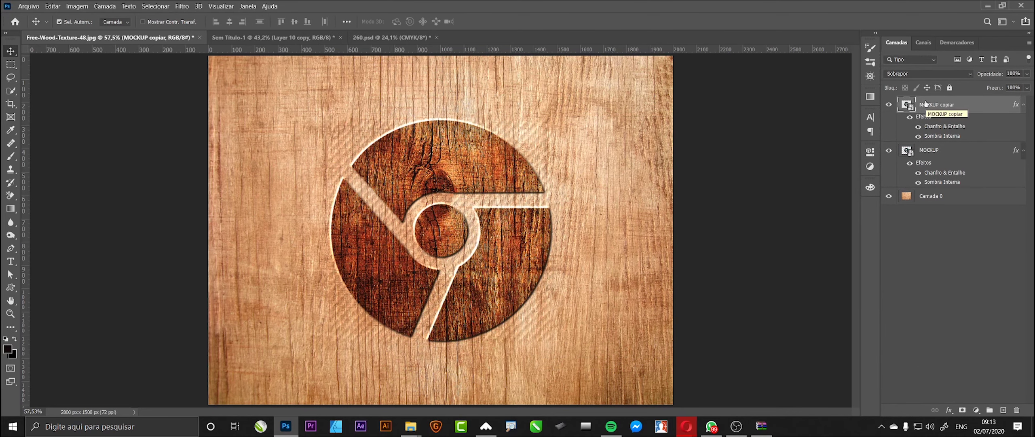
left_click_drag(1026, 74, 1002, 118)
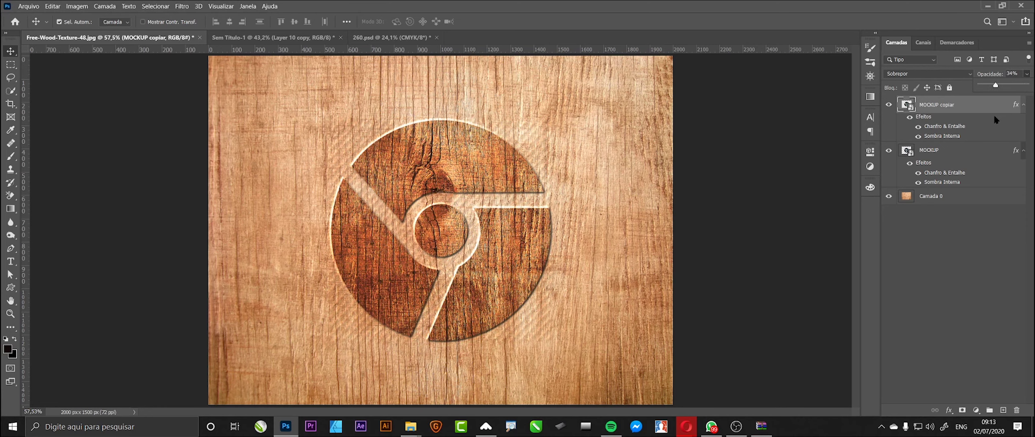
left_click_drag(991, 116, 992, 117)
left_click(888, 106)
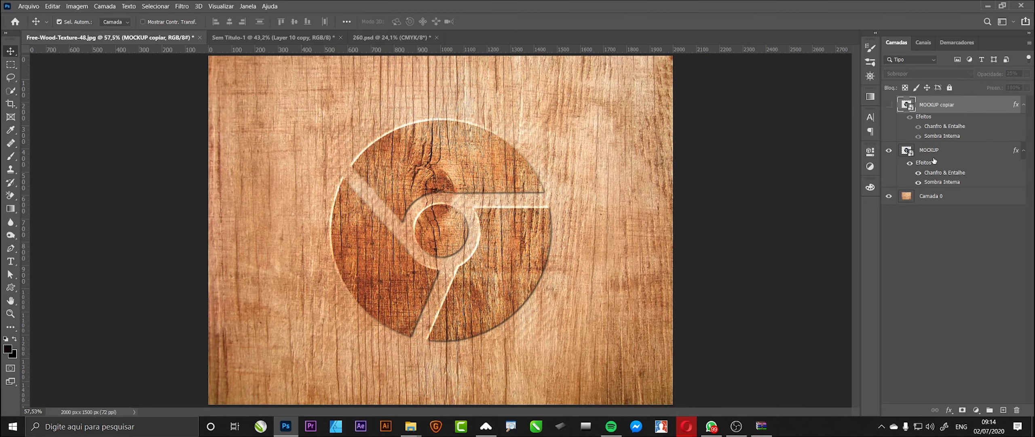
Enable Contorno in the original MOCKUP layer's bevel effect and set its scale to 71%
double_click(966, 174)
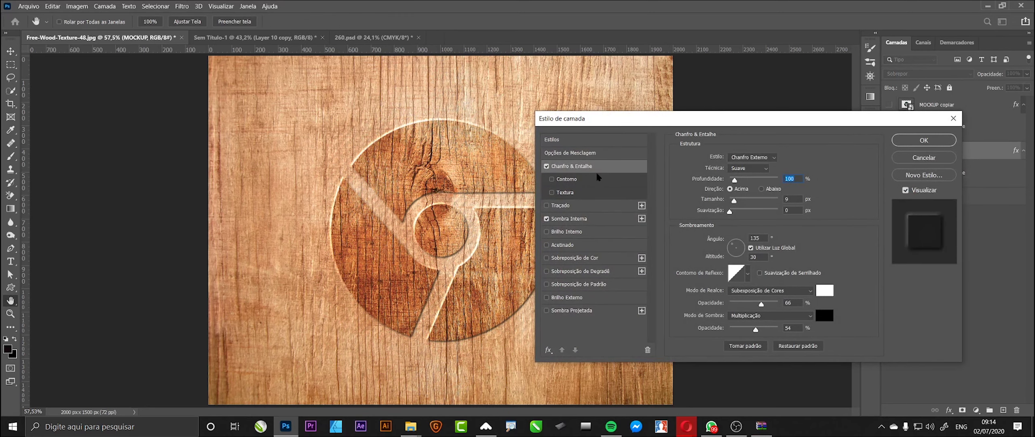
left_click(575, 180)
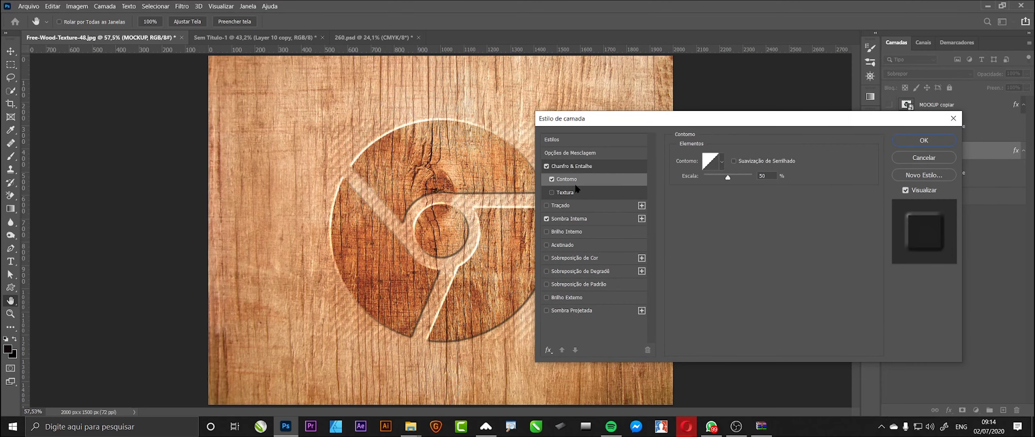
left_click_drag(596, 120, 639, 122)
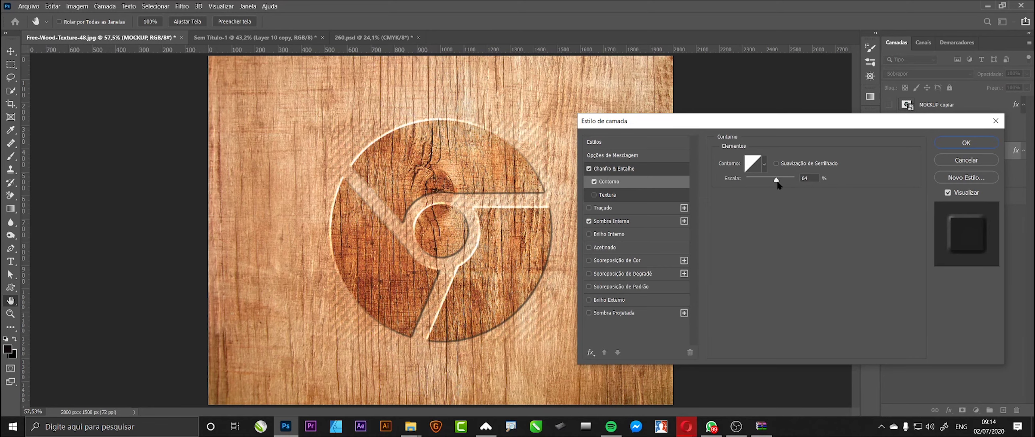
left_click_drag(778, 183, 781, 183)
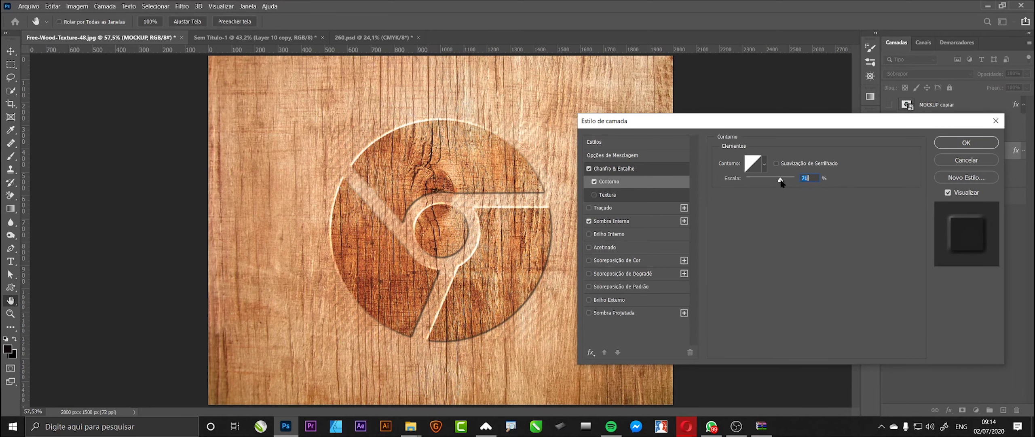
Raise the MOCKUP layer's bevel depth to 376% and apply the layer style
left_click(629, 170)
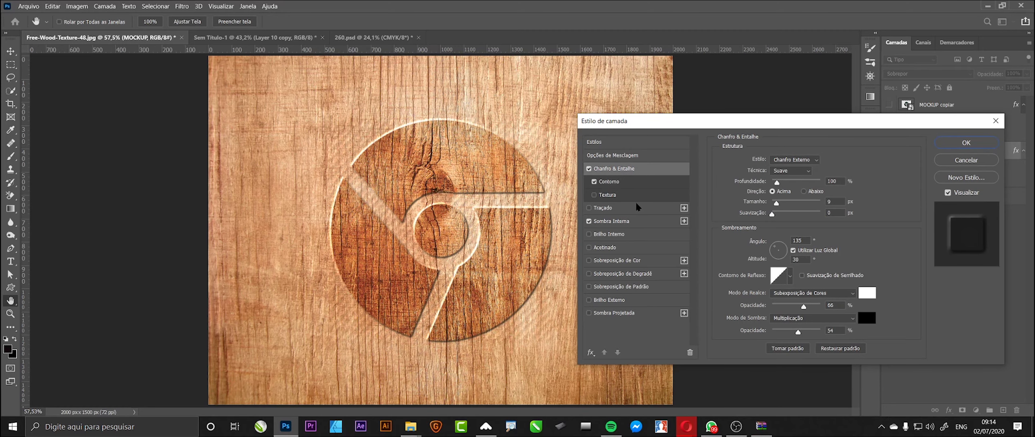
left_click_drag(777, 182, 785, 185)
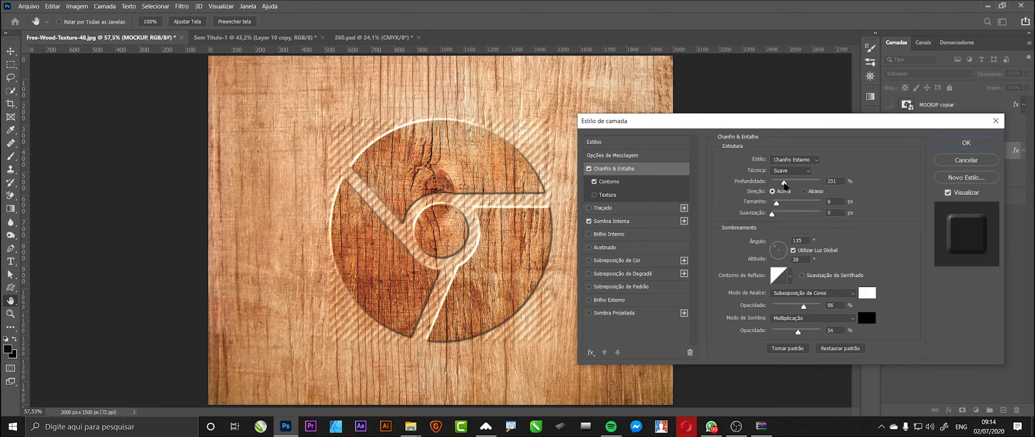
left_click_drag(785, 186, 787, 186)
left_click_drag(787, 183, 791, 187)
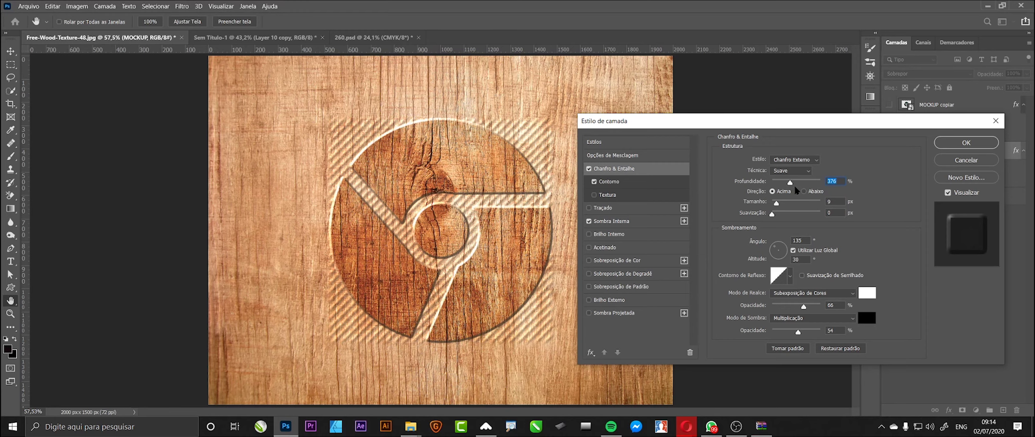
left_click(959, 142)
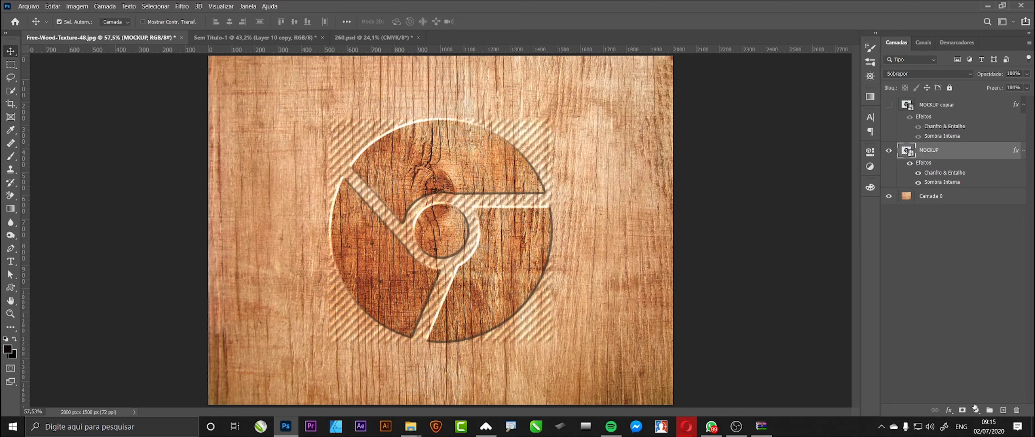
Add a layer mask to the MOCKUP layer and select everything outside the logo shape
left_click(962, 410)
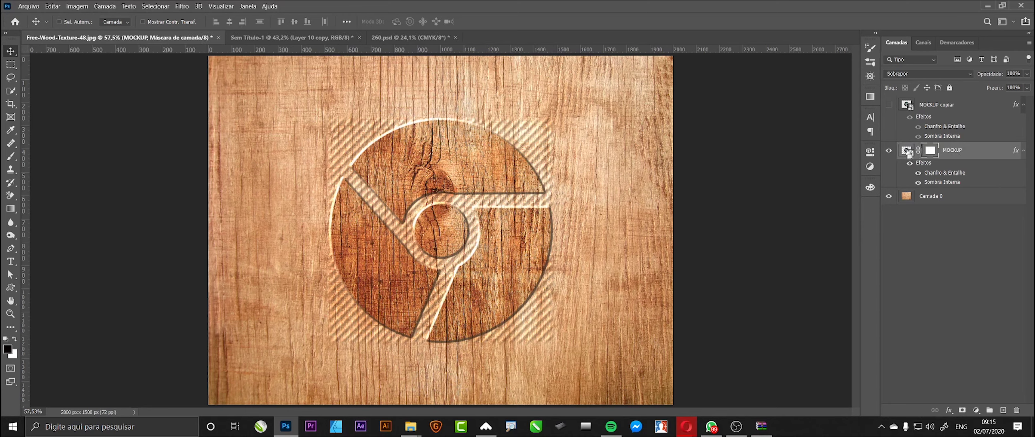
left_click(906, 152, "ctrl")
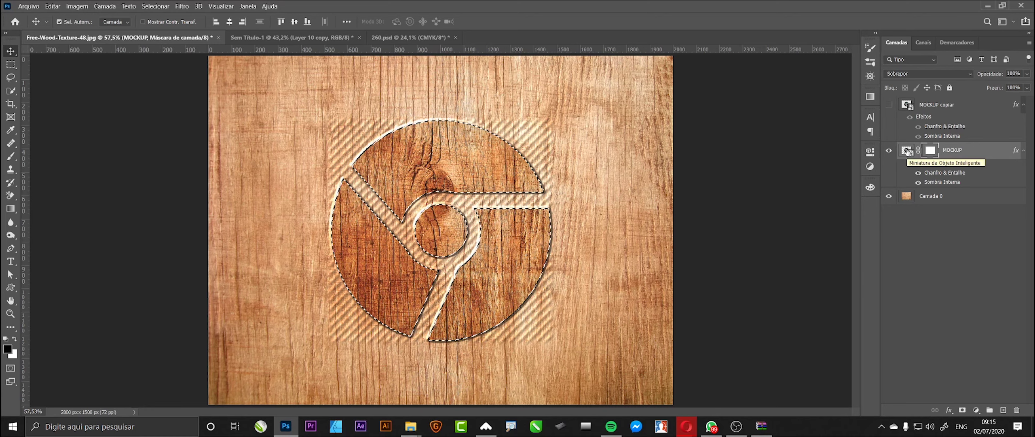
key("ctrl+shift+i")
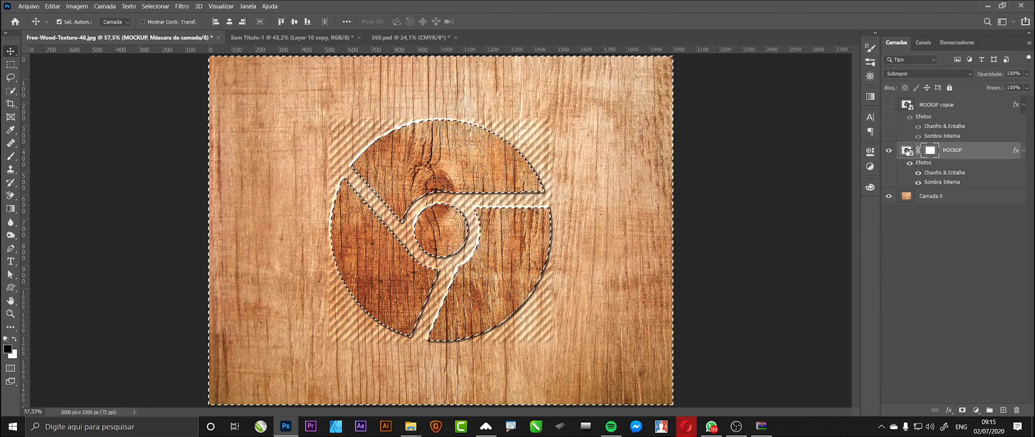
Brush black on the mask outside the logo to hide the bevel stripes, and clear the selection
key("b")
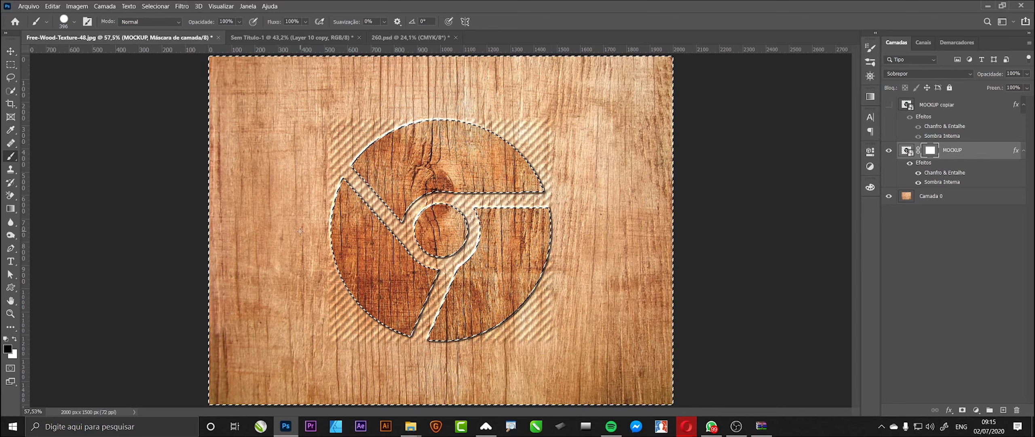
left_click_drag(321, 209, 333, 208)
mouse_move(358, 152)
left_mouse_down()
mouse_move(330, 165)
mouse_move(352, 279)
mouse_move(505, 236)
mouse_move(346, 200)
mouse_move(360, 252)
mouse_move(392, 257)
mouse_move(433, 393)
left_mouse_up()
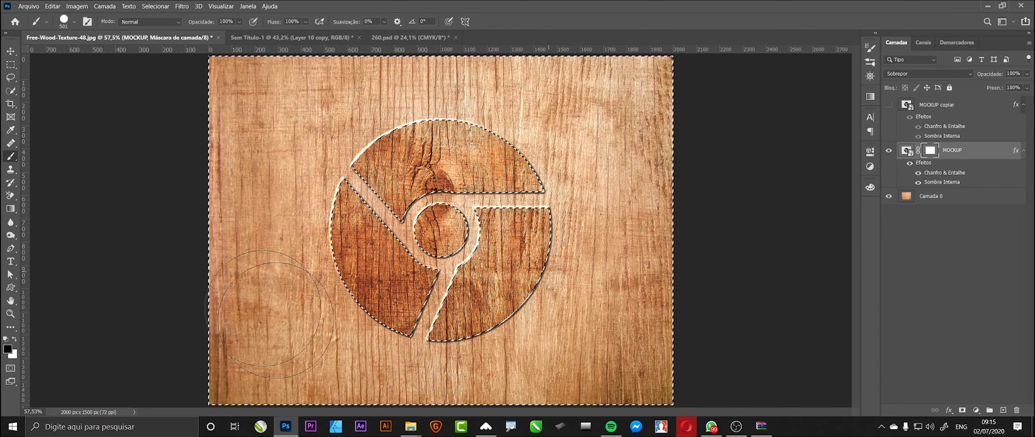
key("ctrl+d")
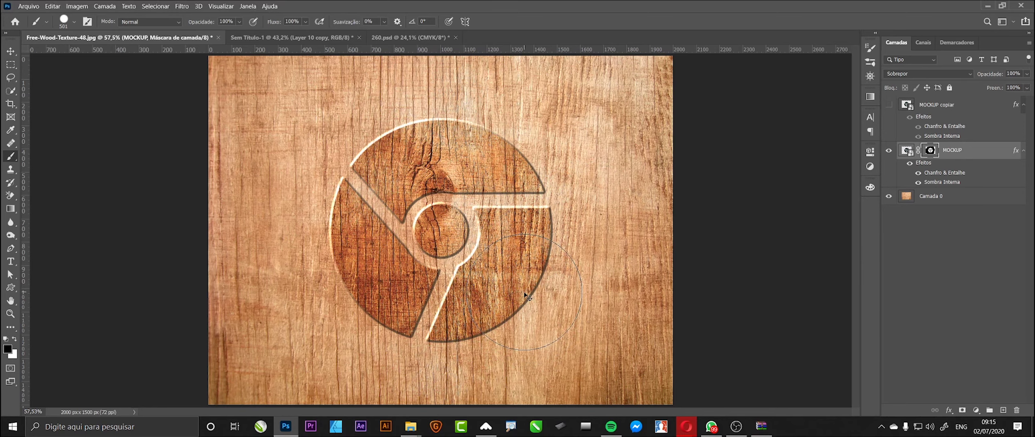
Undo the black painting on the MOCKUP layer's mask and clear the selection
key("ctrl+z")
key("ctrl+BackSpace")
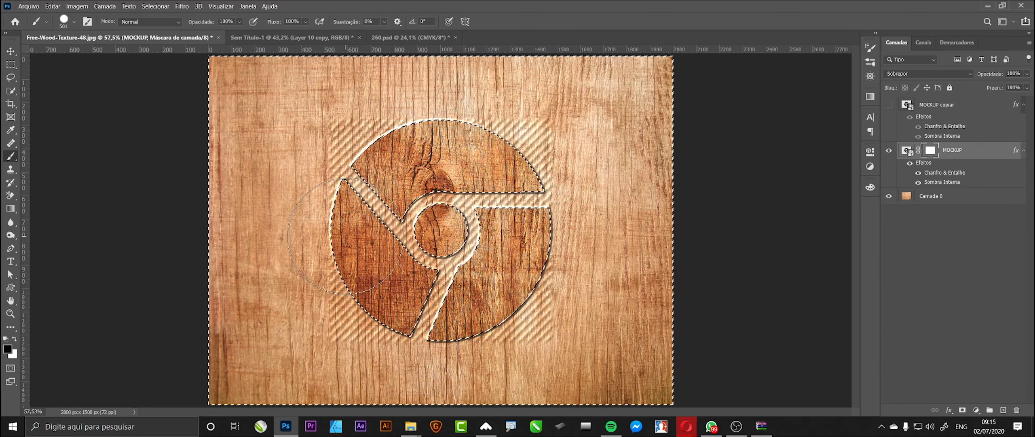
key("ctrl+d")
Open the MOCKUP smart object's contents, leaving the missing RGB profile as is, and hide the CHROME-512 layer
left_click(10, 50)
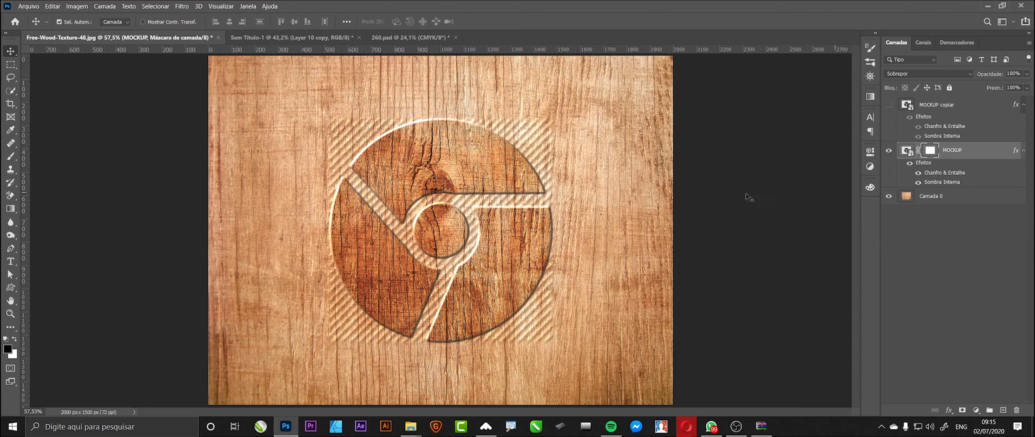
double_click(908, 150)
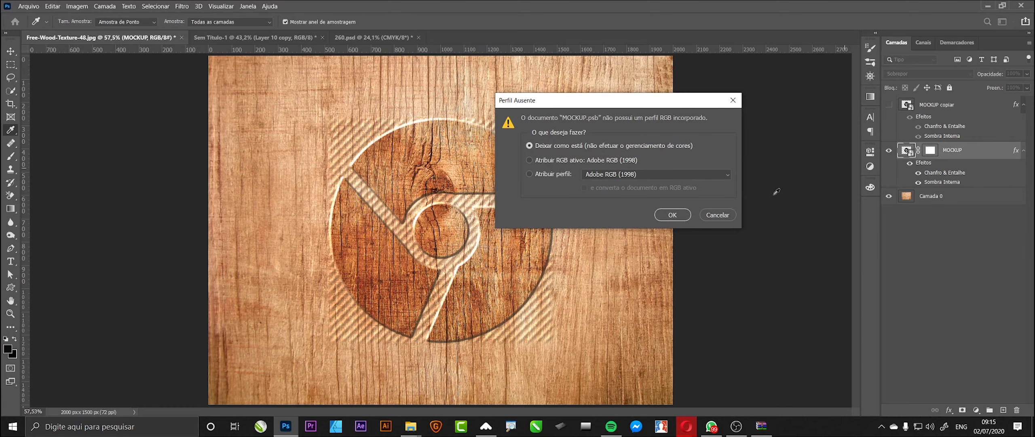
left_click(673, 216)
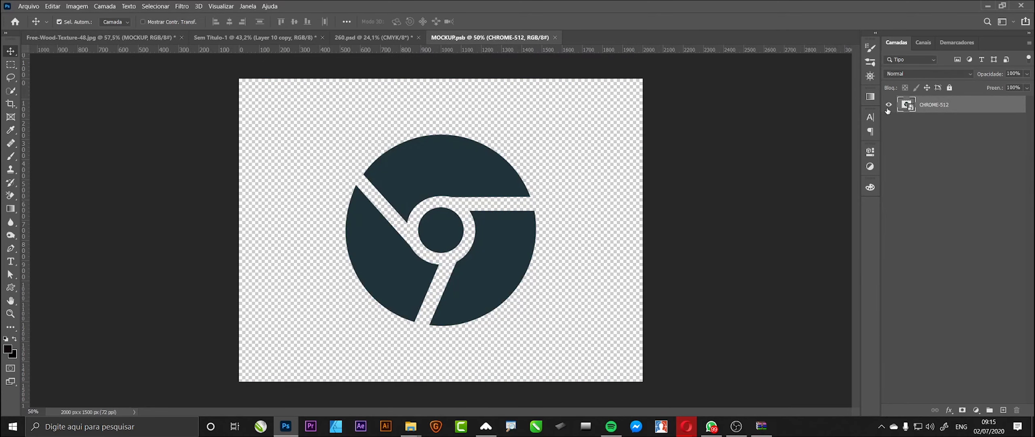
left_click(888, 106)
Place the icon (1) image from the desktop into MOCKUP.psb, and close the document with its changes saved
key("super+d")
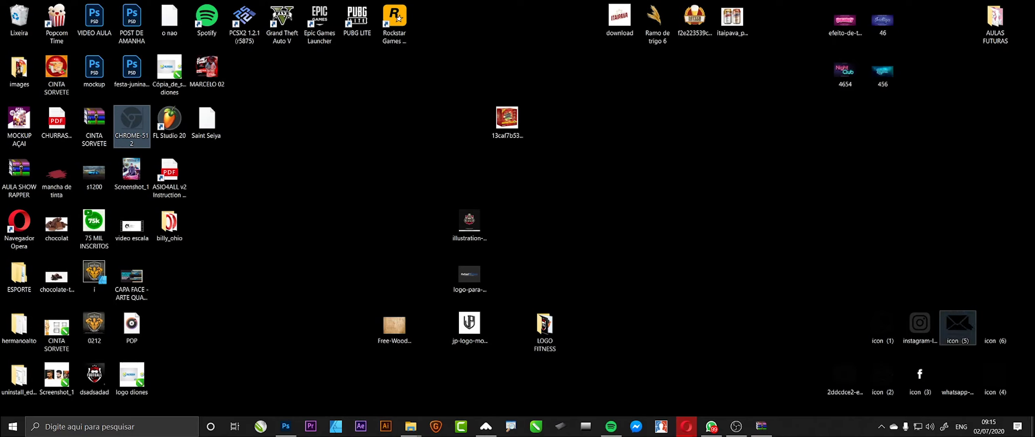
left_click_drag(884, 330, 430, 243)
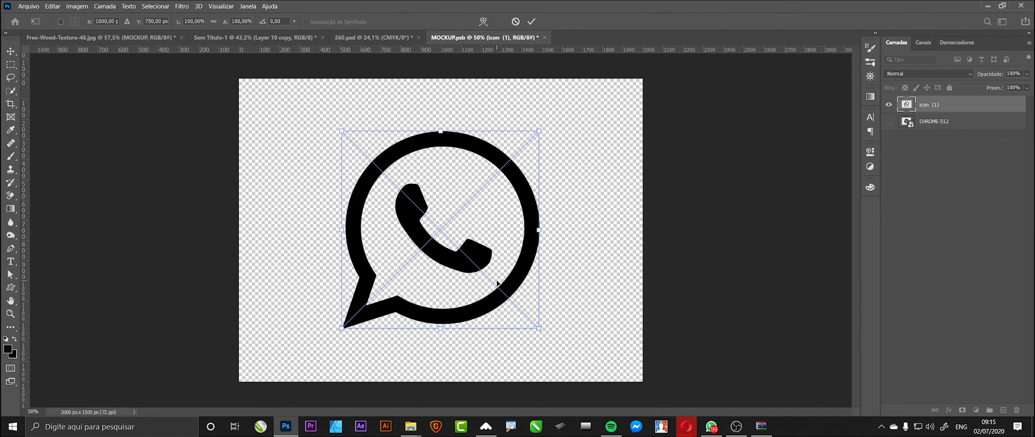
key("Return")
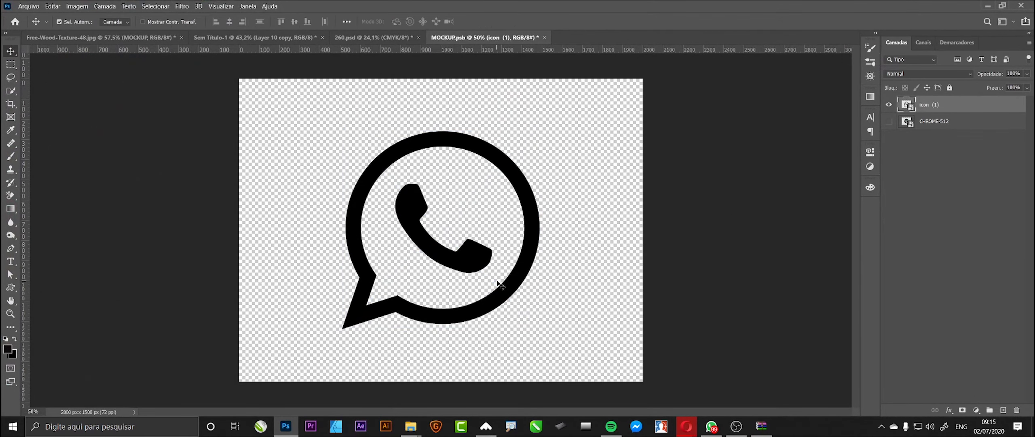
left_click(545, 38)
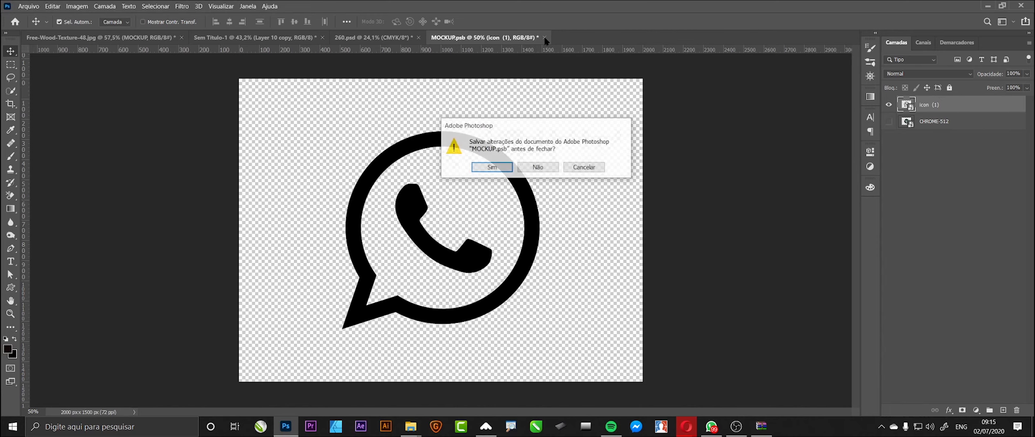
left_click(492, 167)
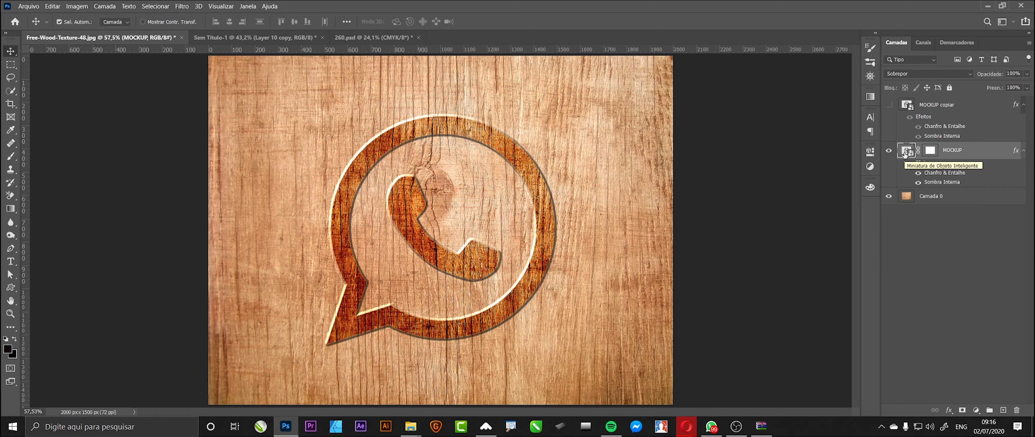
Reopen the MOCKUP smart object's contents without colour management and hide the icon (1) layer
double_click(909, 152)
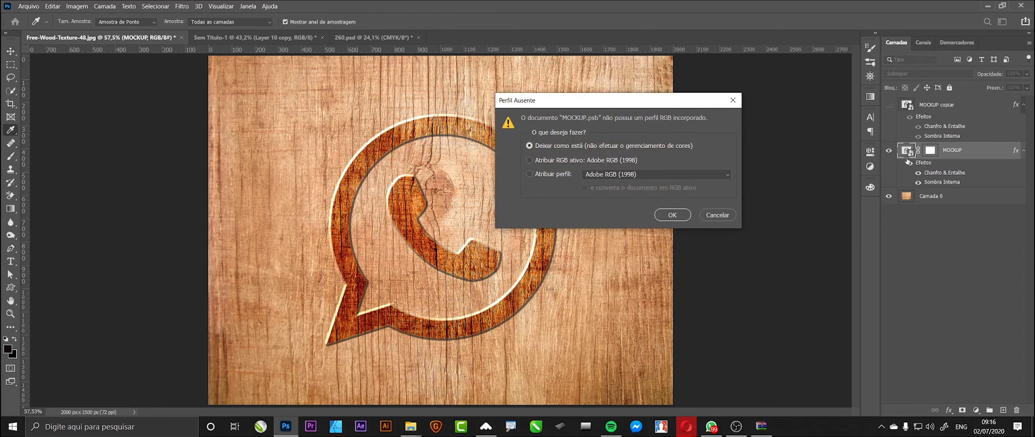
left_click(678, 215)
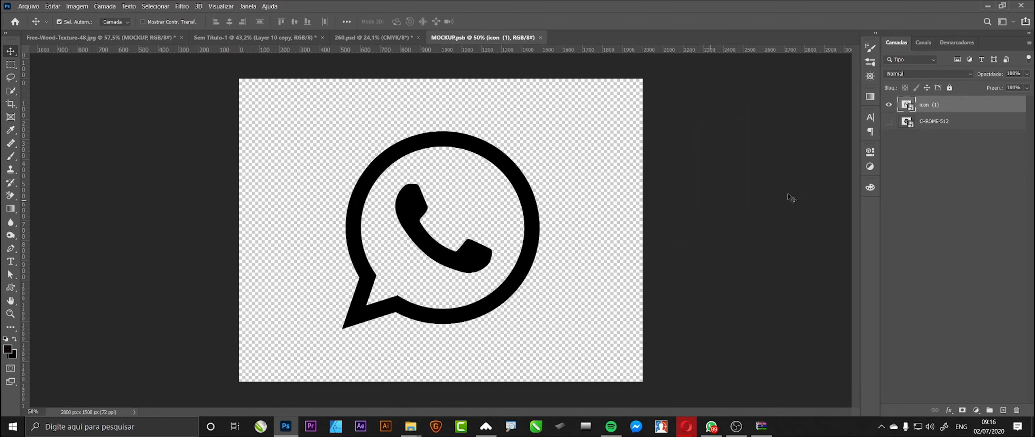
left_click(889, 105)
Place the black WhatsApp logo from the desktop into MOCKUP.psb, then save and close the document
key("super+d")
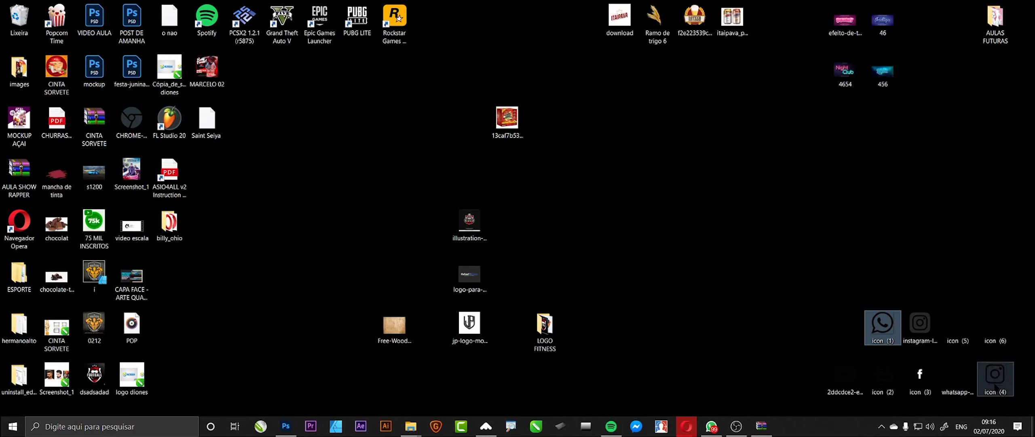
left_click_drag(958, 376, 552, 340)
key("Return")
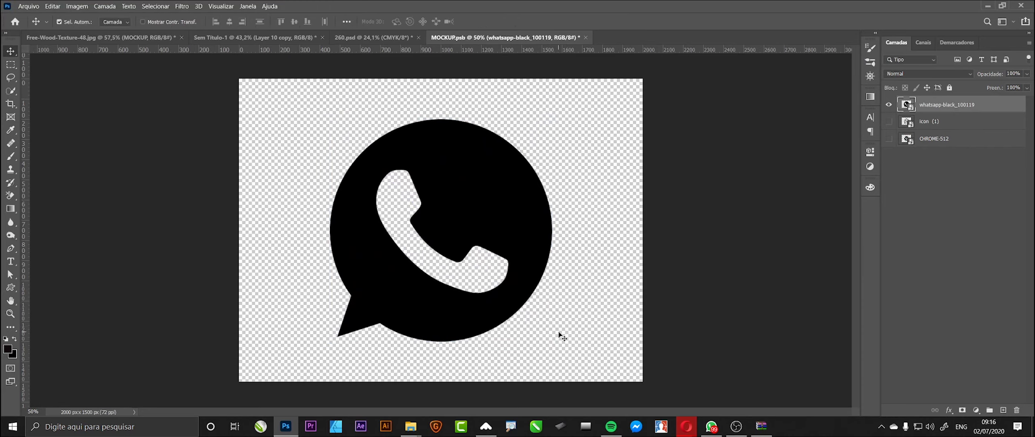
left_click(585, 37)
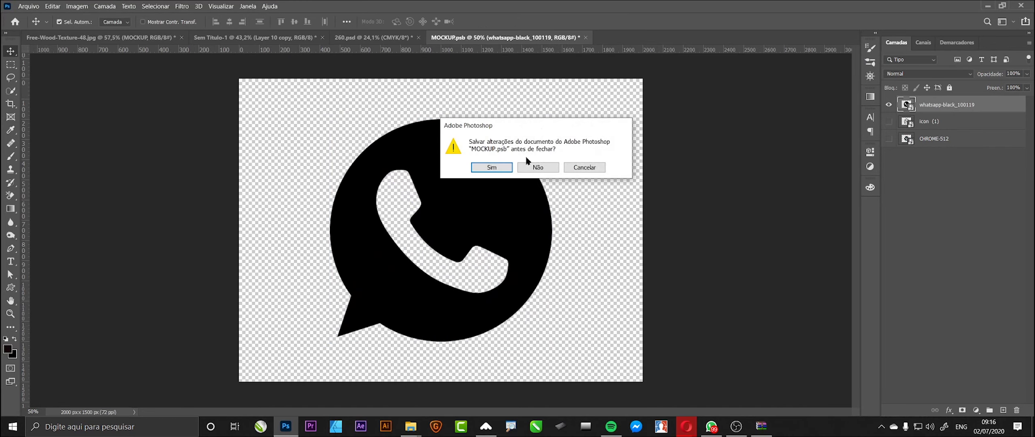
left_click(593, 170)
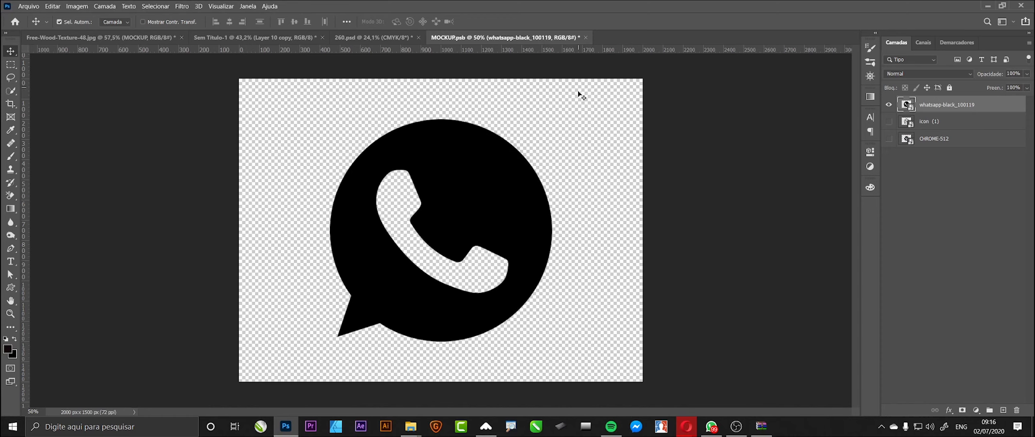
key("ctrl+s")
left_click(582, 37)
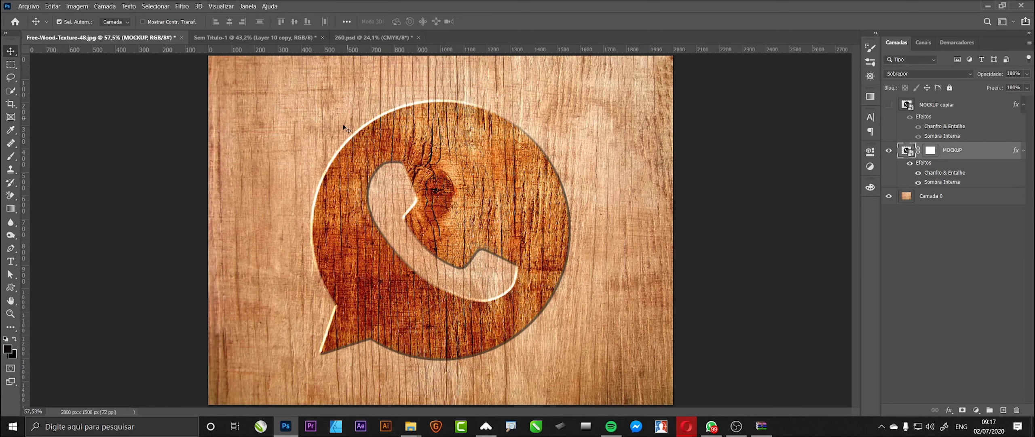
Scale the carved WhatsApp logo to about 69% and move it to the lower-right area of the wood
left_click_drag(457, 164, 400, 162)
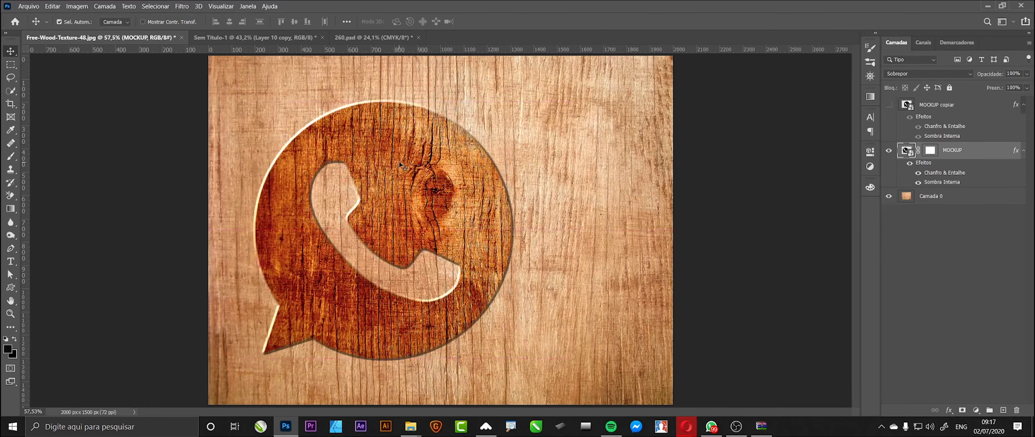
key("ctrl+t")
left_click_drag(511, 102, 433, 181)
left_click_drag(369, 229, 576, 217)
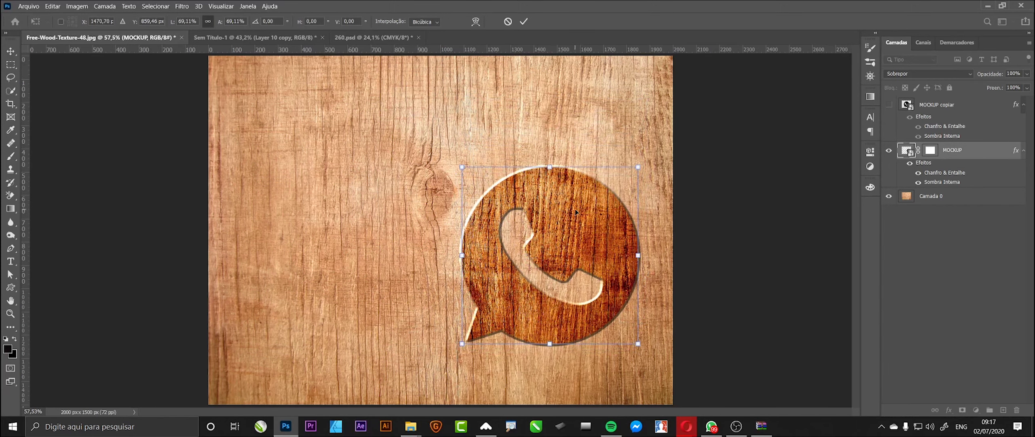
key("Return")
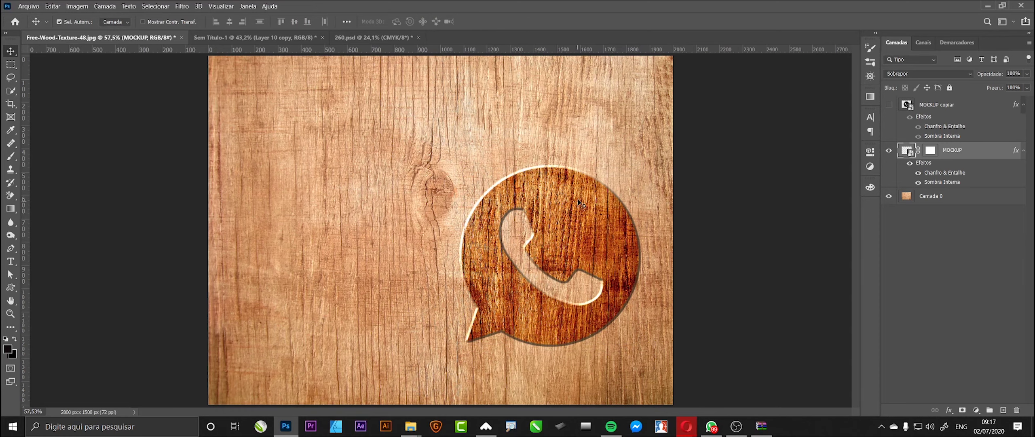
Open the MOCKUP smart object's contents again and hide both the whatsapp-black_100119 and icon (1) layers
double_click(908, 153)
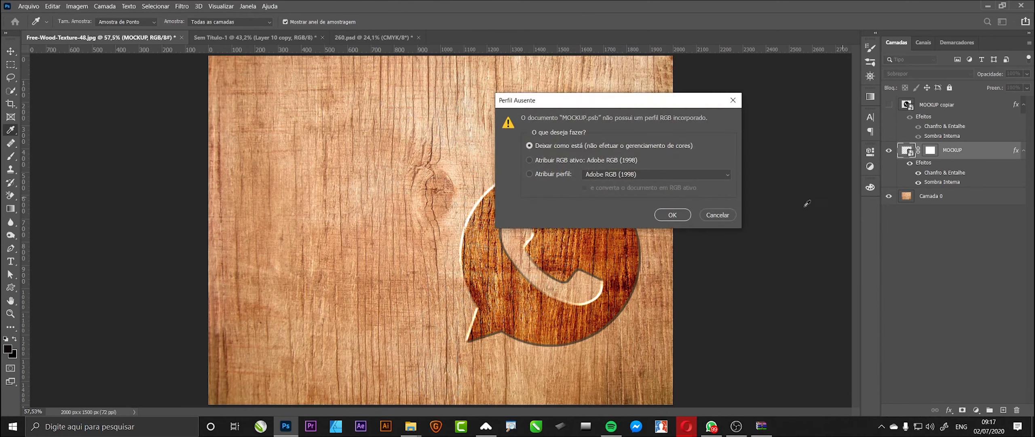
left_click(674, 217)
left_click(889, 121)
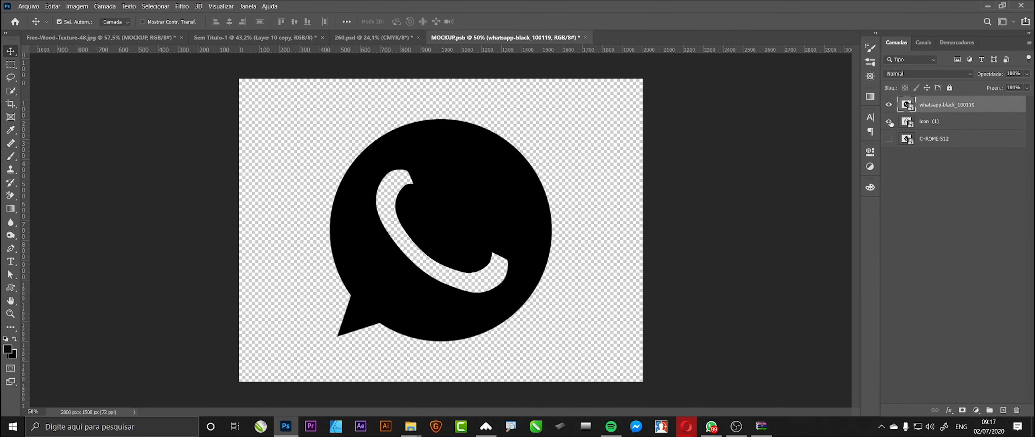
left_click(889, 105)
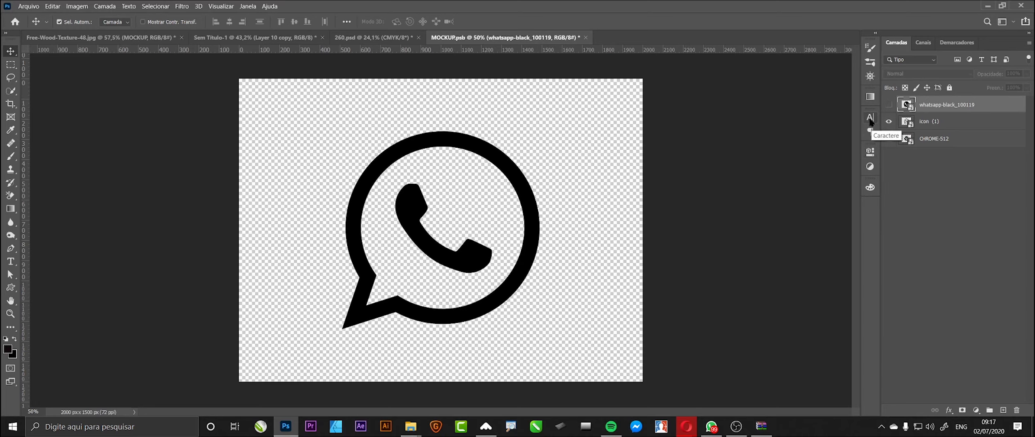
left_click(889, 122)
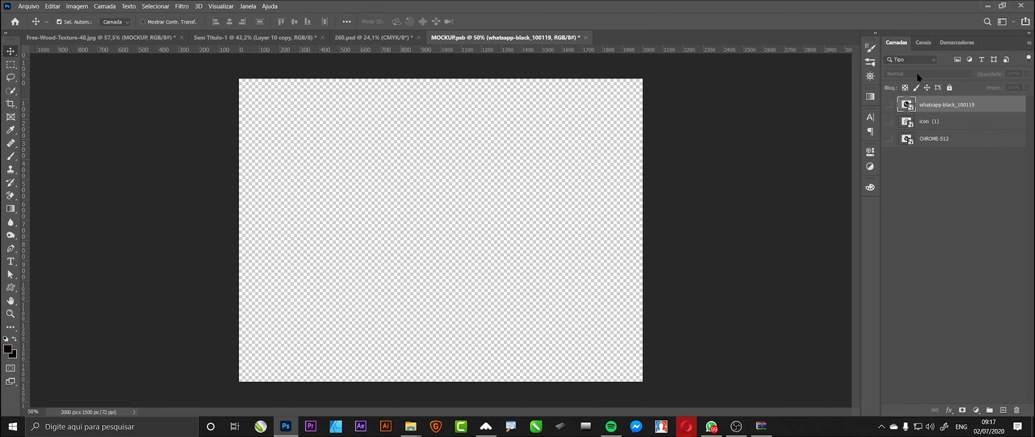
Place the Instagram logo from the desktop into MOCKUP.psb at about 171% scale, and close the document with its changes saved
left_click(987, 6)
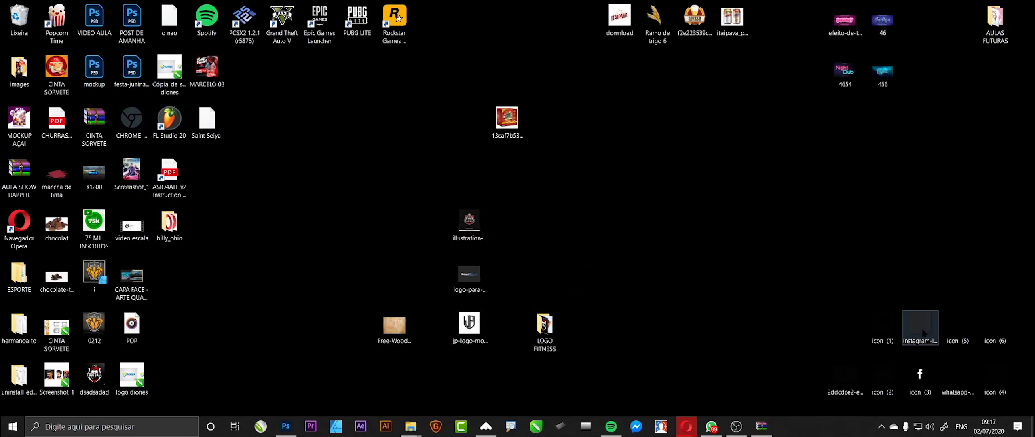
left_click_drag(927, 320, 404, 247)
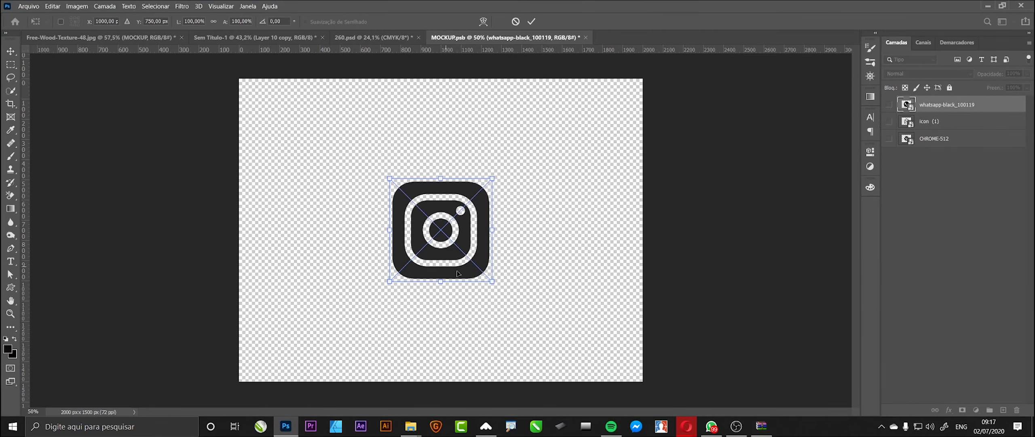
left_click_drag(493, 286, 526, 317)
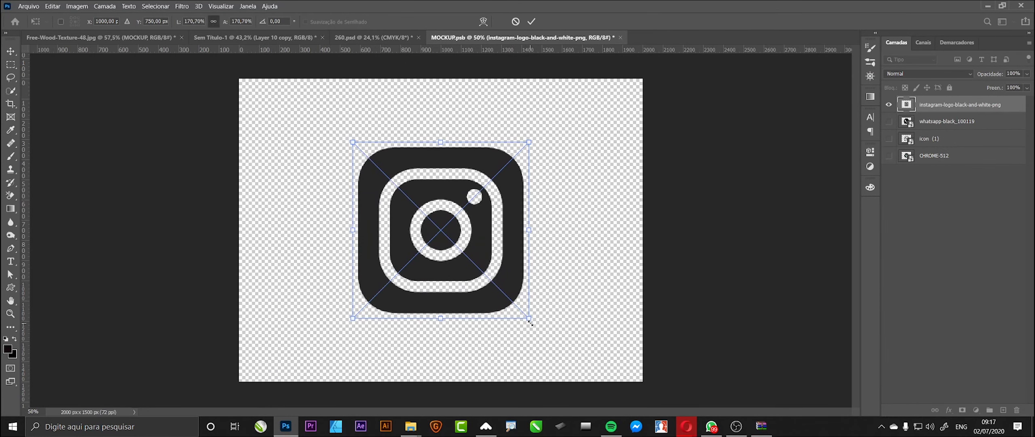
key("Return")
left_click(620, 38)
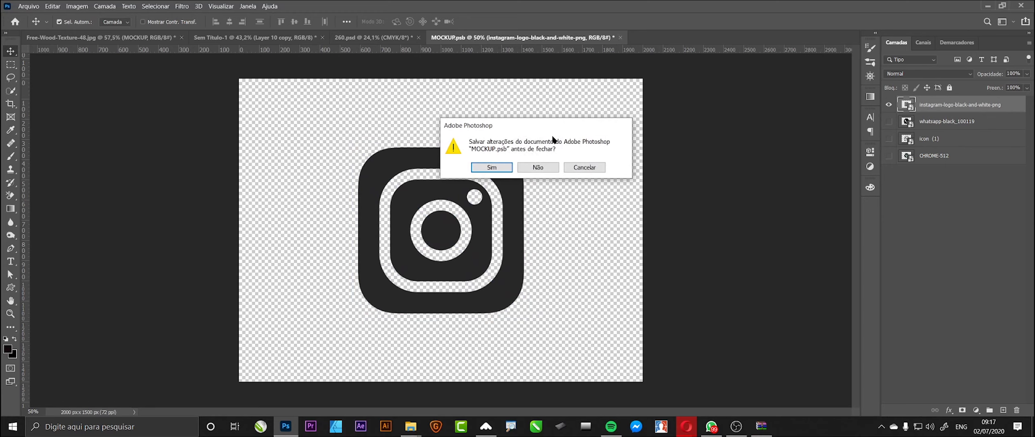
left_click(492, 167)
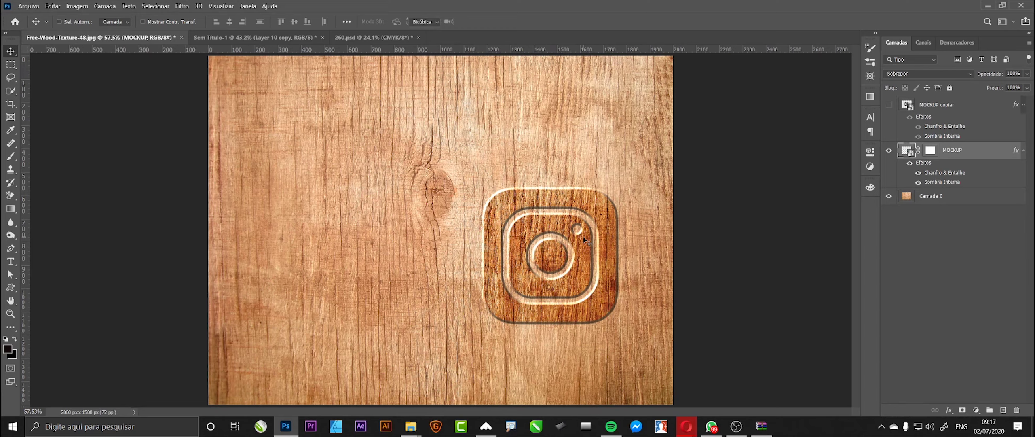
Enlarge the carved Instagram logo to about 176% and centre it on the wood at X 1000, Y 750 px
key("ctrl+t")
left_click_drag(485, 189, 384, 88)
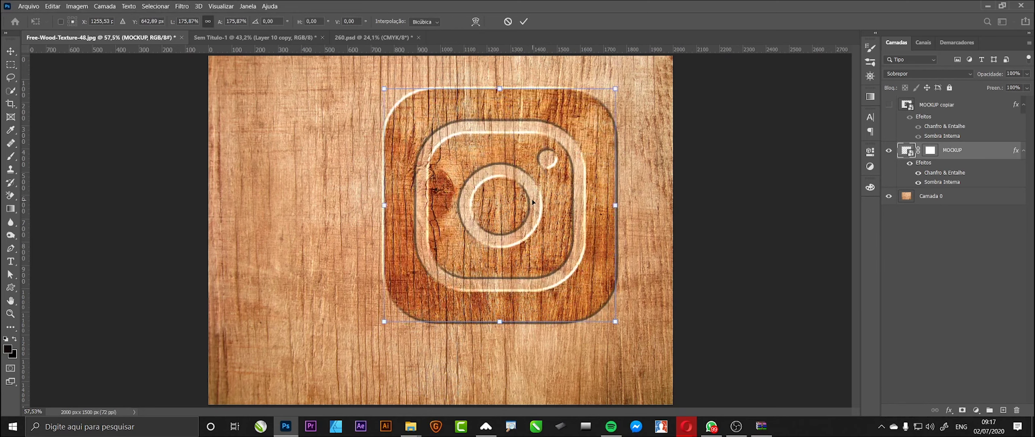
left_click_drag(530, 199, 469, 226)
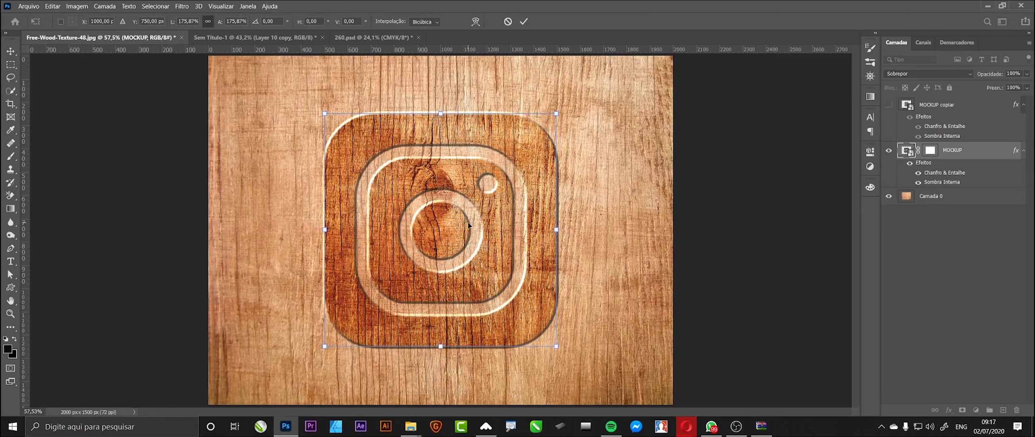
key("Return")
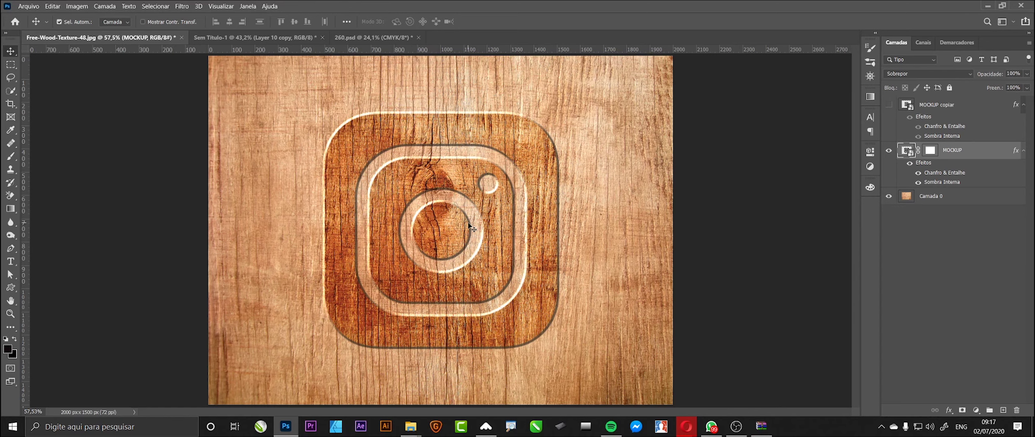
Duplicate the MOCKUP layer, lower the copy's opacity to 46%, and hide the copy
left_click(471, 228, "alt")
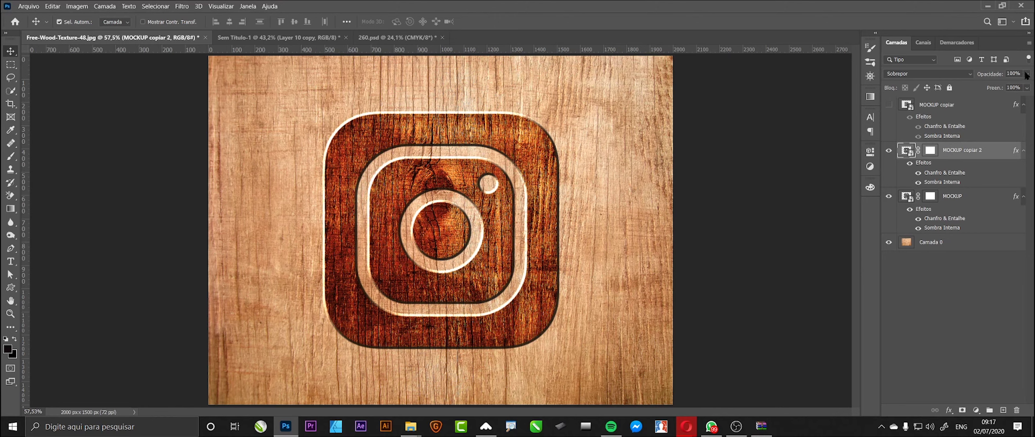
left_click_drag(1026, 74, 1002, 114)
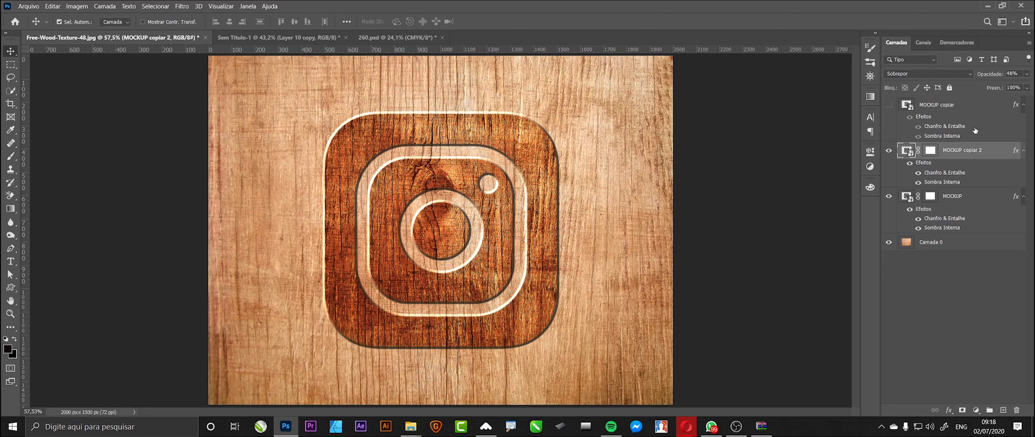
left_click(889, 150)
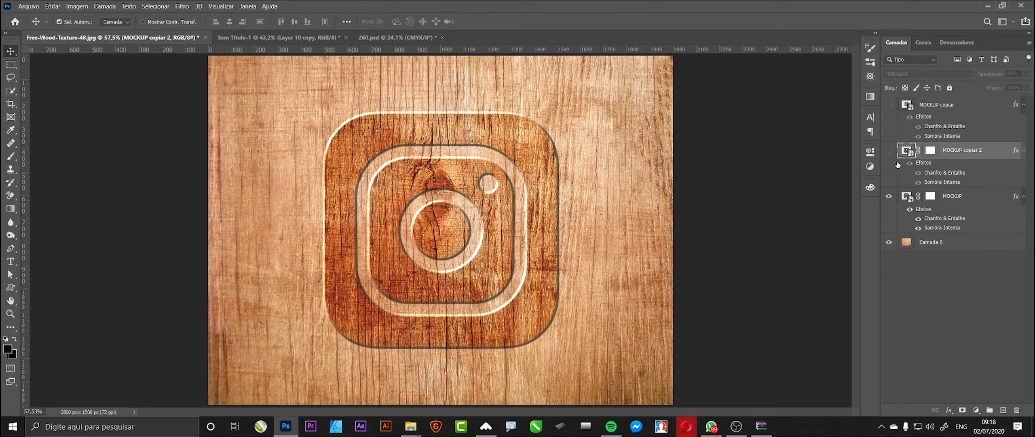
Change the MOCKUP layer's Bevel & Emboss style to Inner Bevel (Chanfro Interno)
left_click(971, 198)
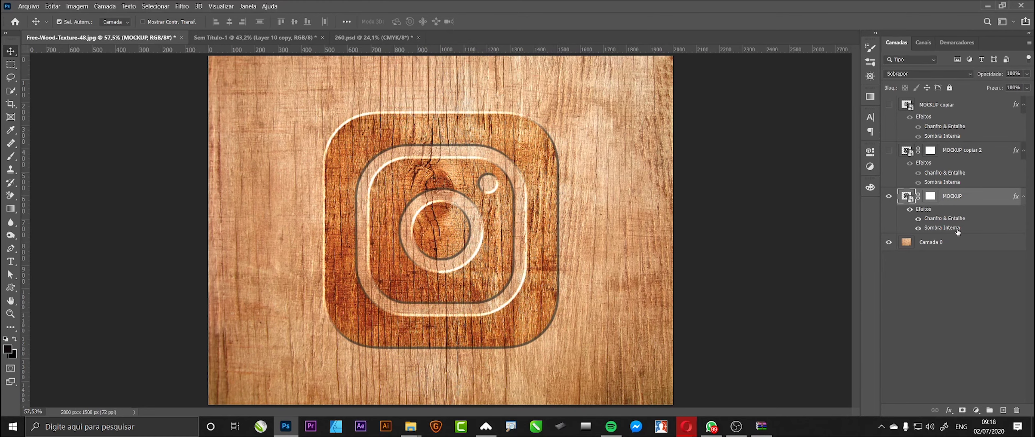
double_click(960, 228)
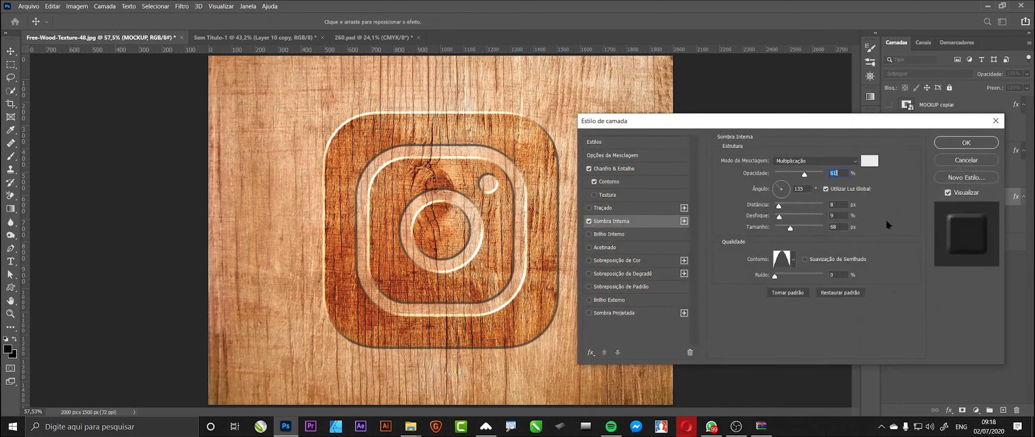
left_click(623, 168)
left_click(793, 160)
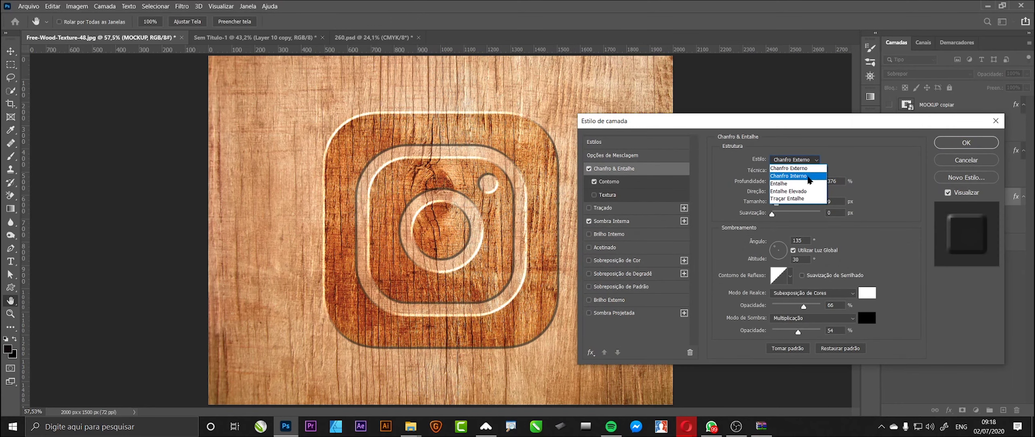
left_click(809, 180)
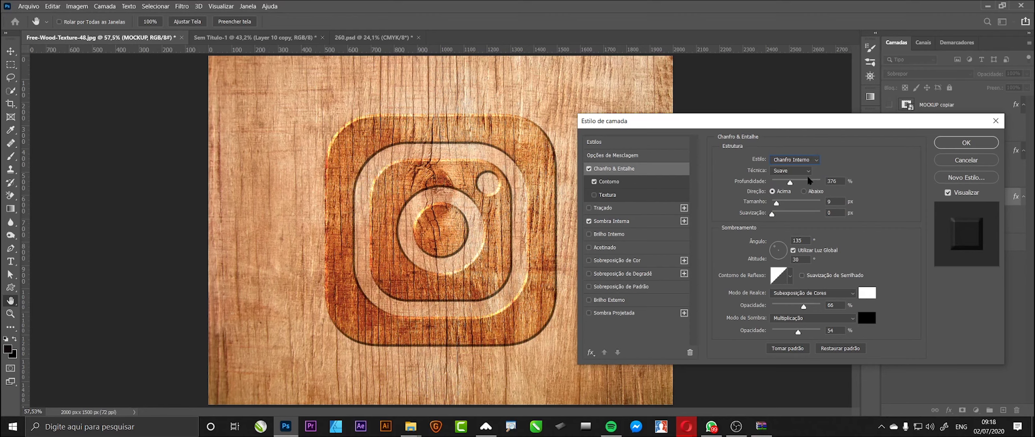
left_click(945, 145)
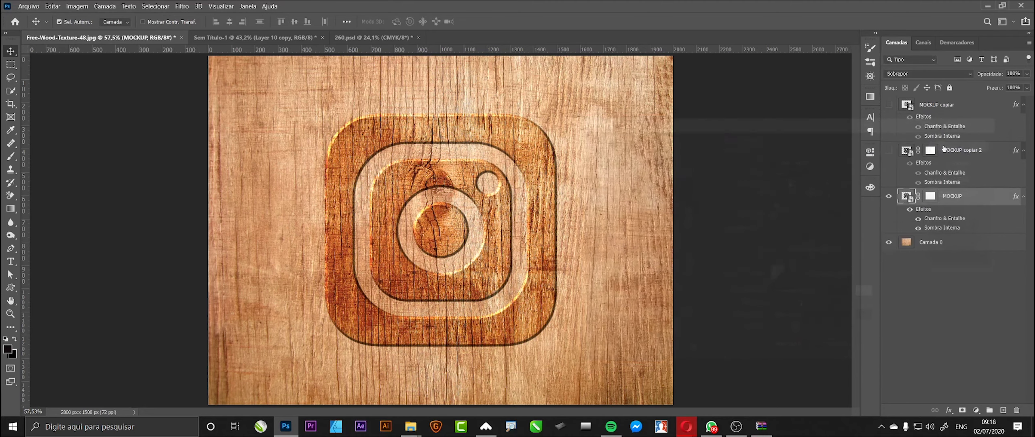
Show the MOCKUP copiar 2 layer, lower its fill to 50%, and inspect the carved logo up close
left_click(888, 150)
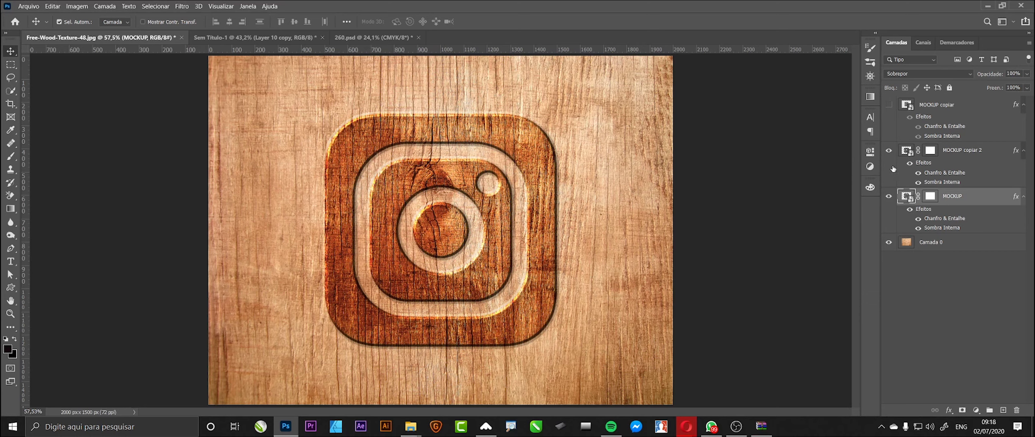
left_click(963, 150)
left_click_drag(1027, 87, 1007, 113)
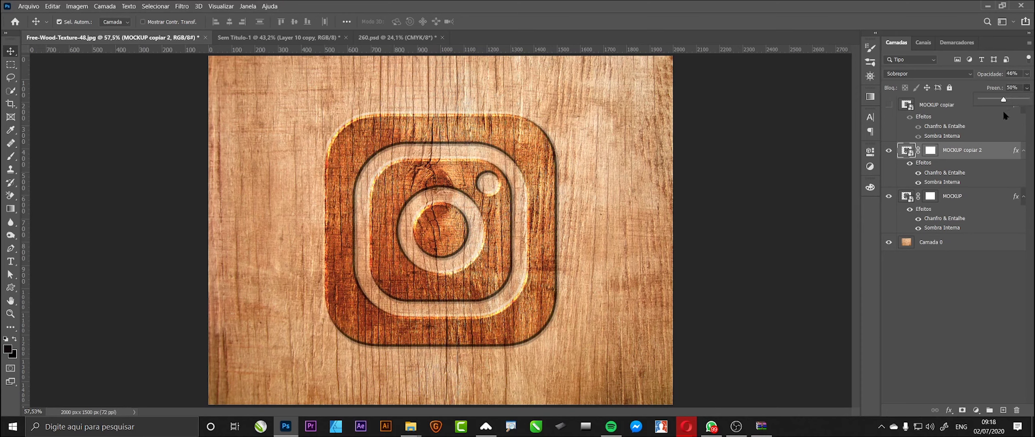
left_click(766, 198)
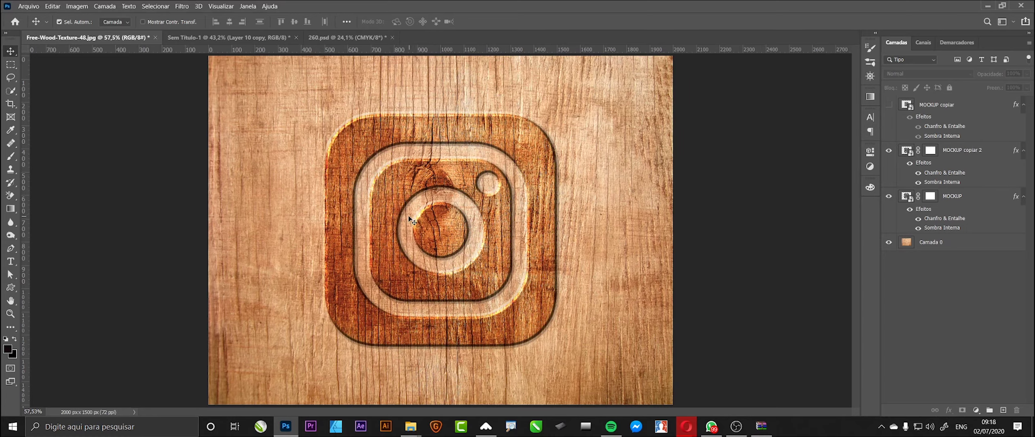
scroll(407, 215, "up", 2)
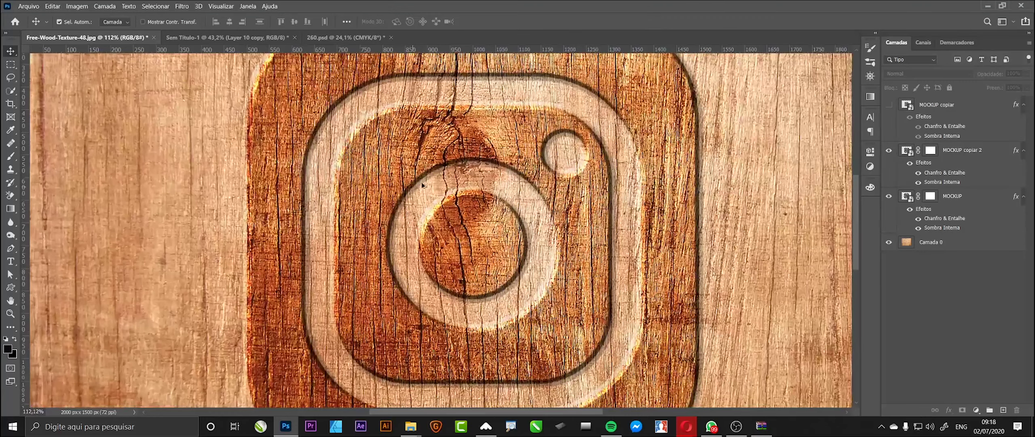
scroll(431, 178, "down", 1)
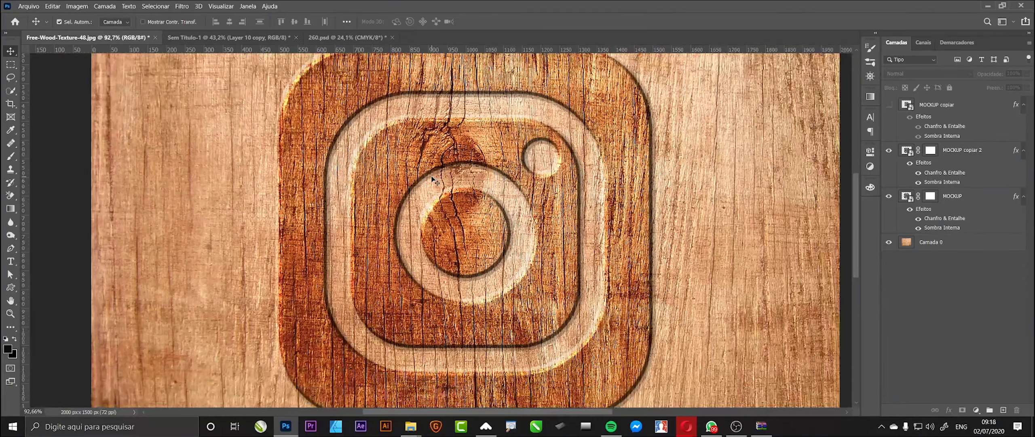
scroll(432, 177, "down", 2)
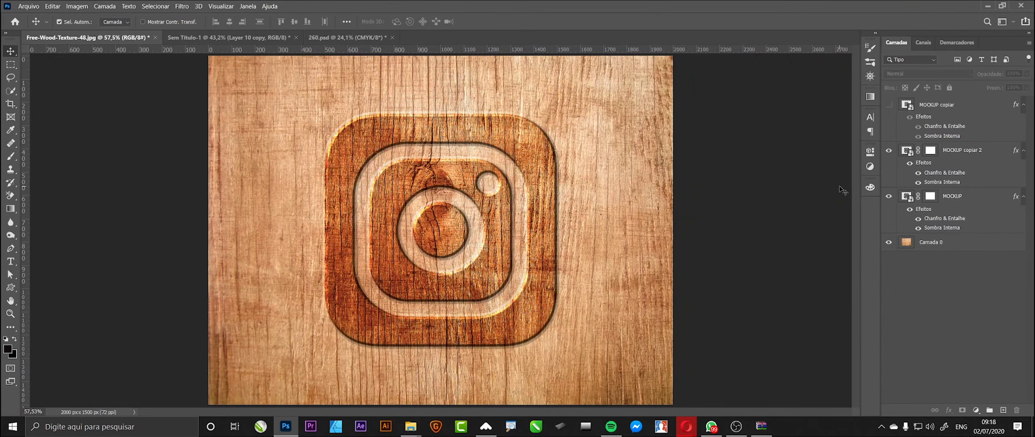
Add a drop shadow to the MOCKUP layer with about 49% opacity and 7 px size, and compare the carving with MOCKUP copiar 2 hidden and shown
left_click(977, 198)
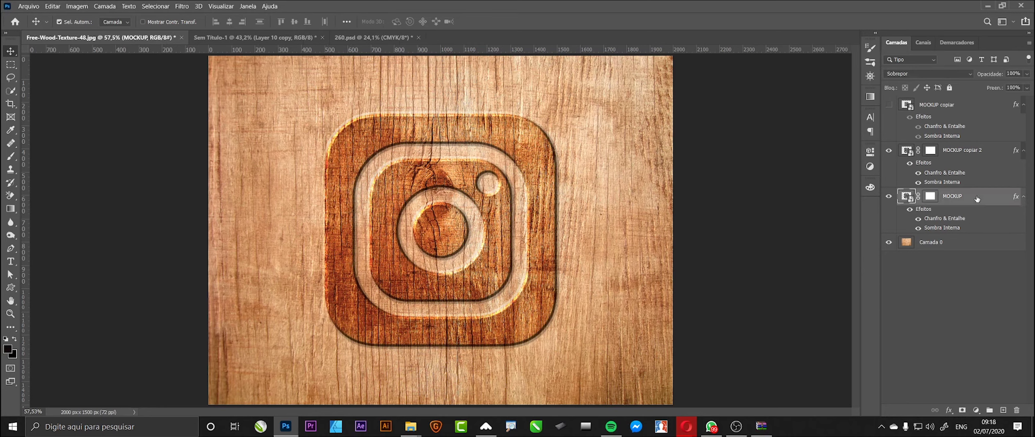
double_click(977, 198)
left_click(631, 314)
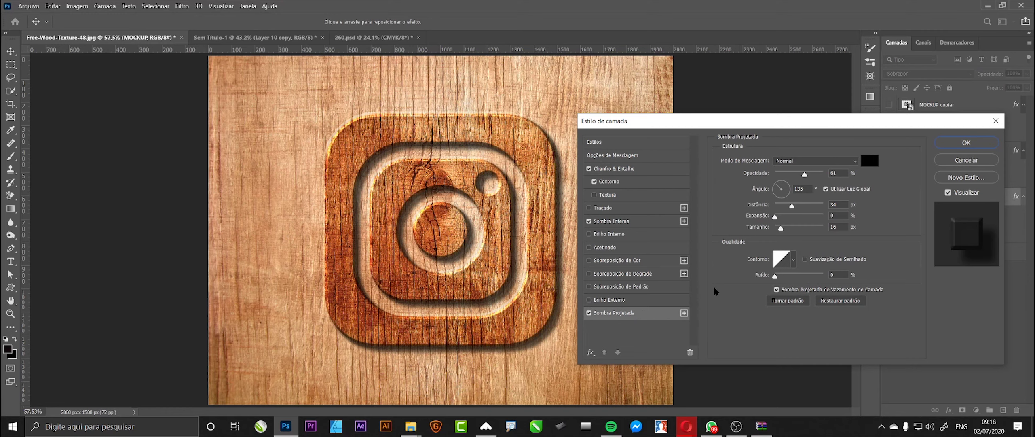
left_click_drag(807, 174, 798, 175)
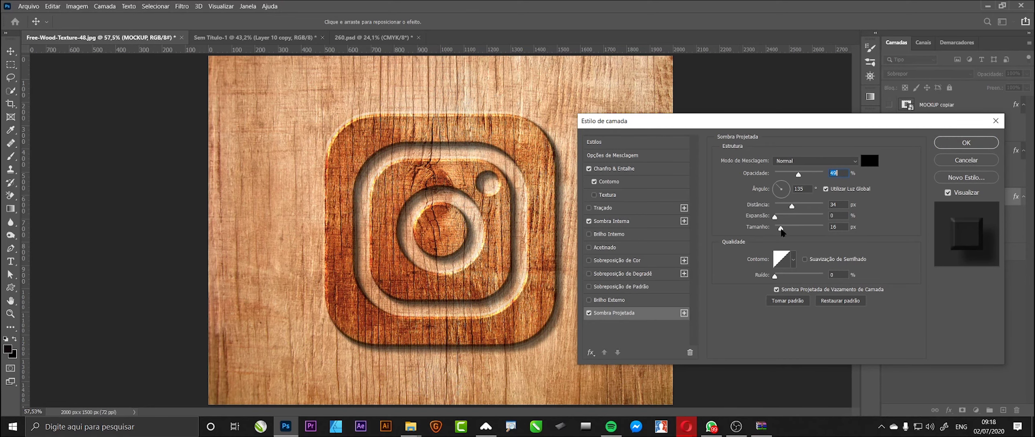
left_click_drag(780, 229, 780, 230)
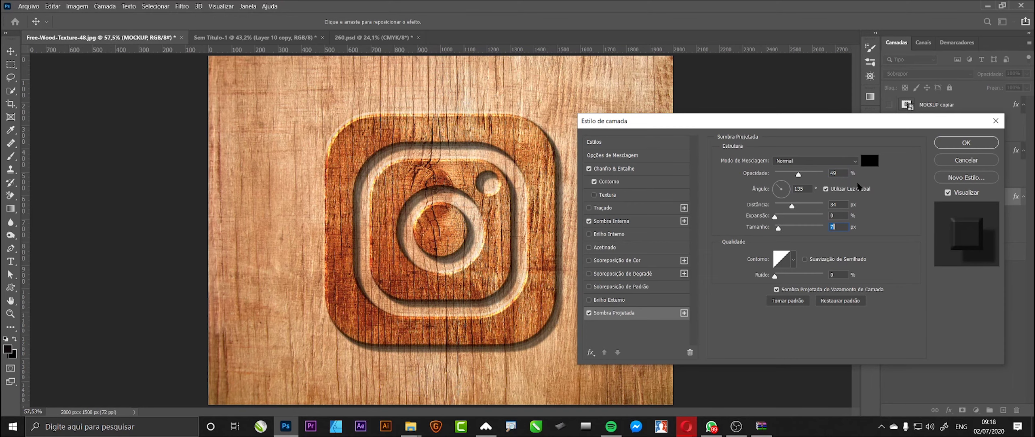
left_click_drag(799, 175, 800, 176)
left_click(966, 142)
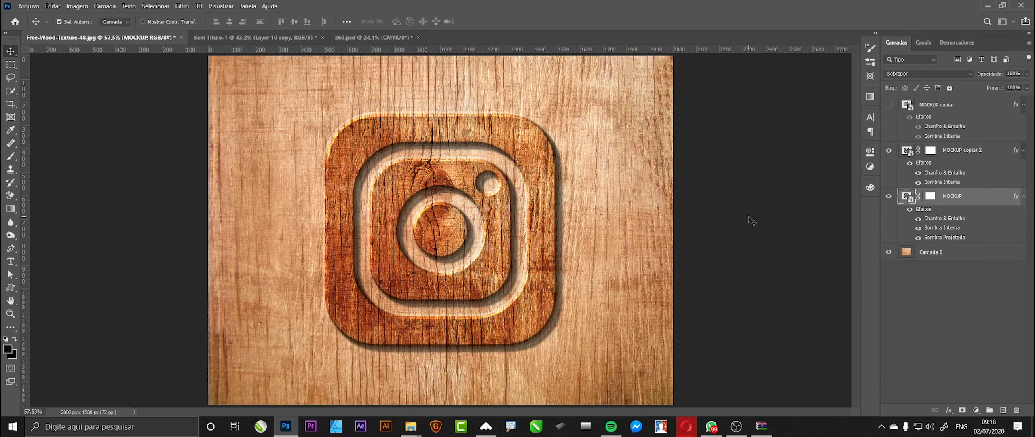
left_click(889, 151)
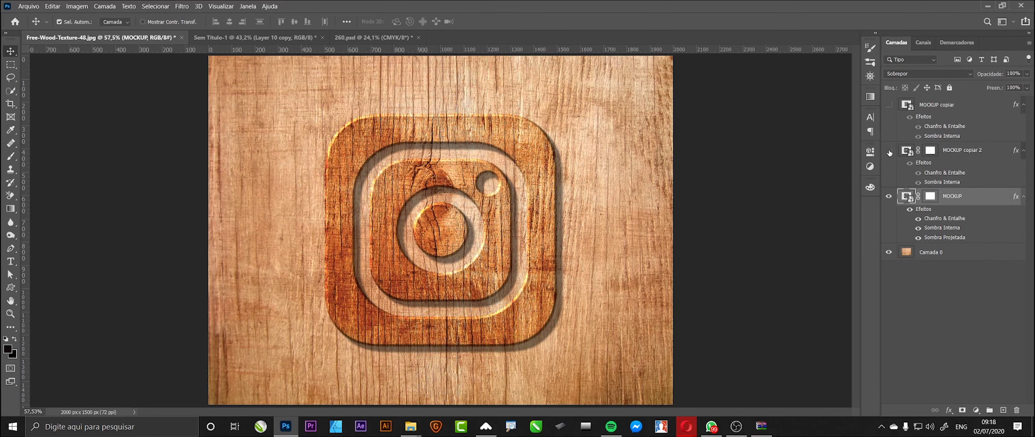
left_click(889, 151)
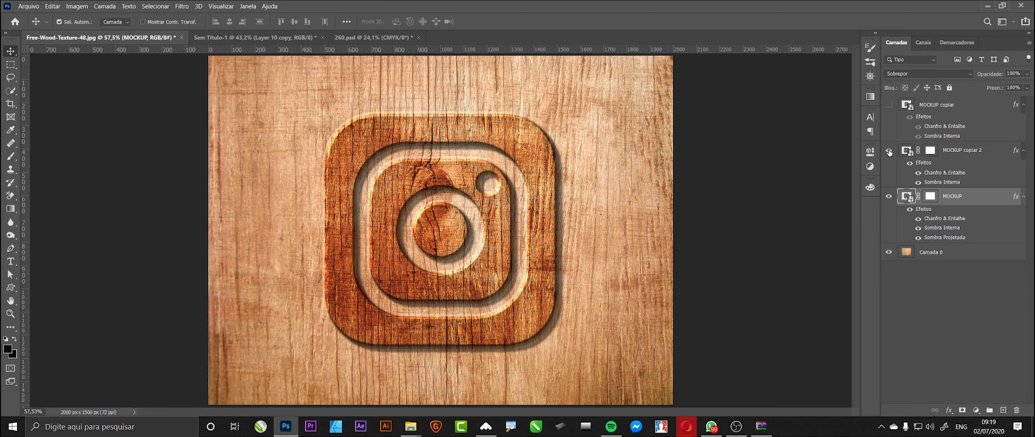
Set the MOCKUP layer's Bevel & Emboss depth to 1000% and its size to 10 px
double_click(965, 230)
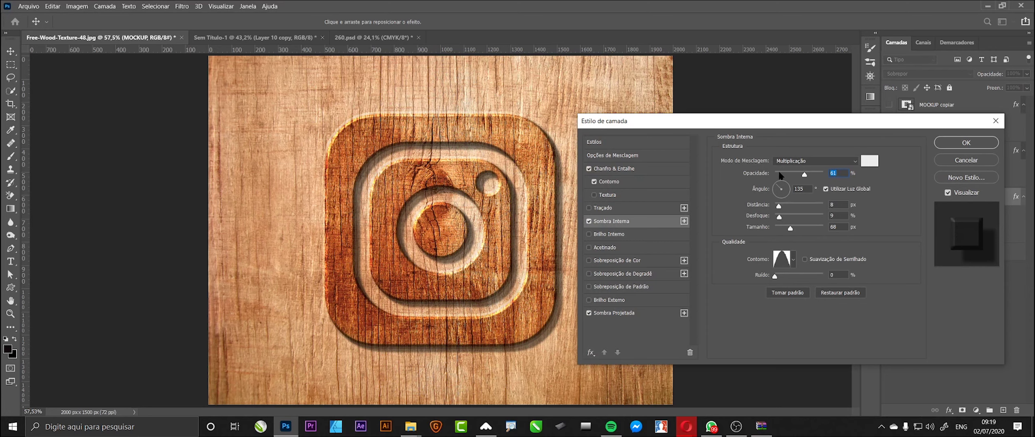
left_click(616, 172)
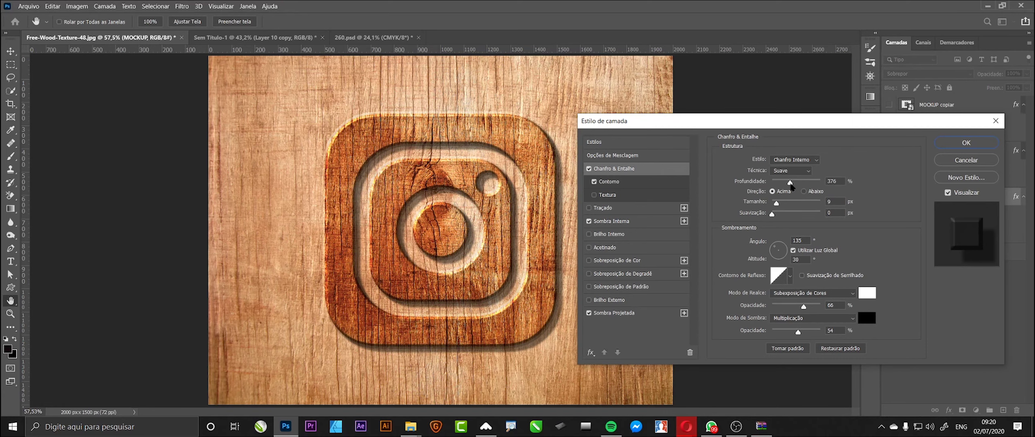
left_click_drag(790, 183, 825, 185)
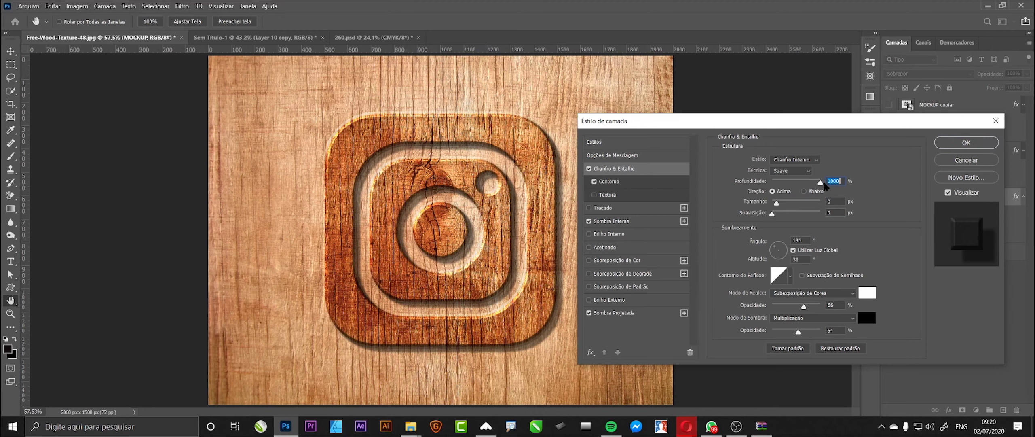
mouse_move(776, 203)
left_mouse_down()
mouse_move(801, 201)
mouse_move(778, 203)
left_mouse_up()
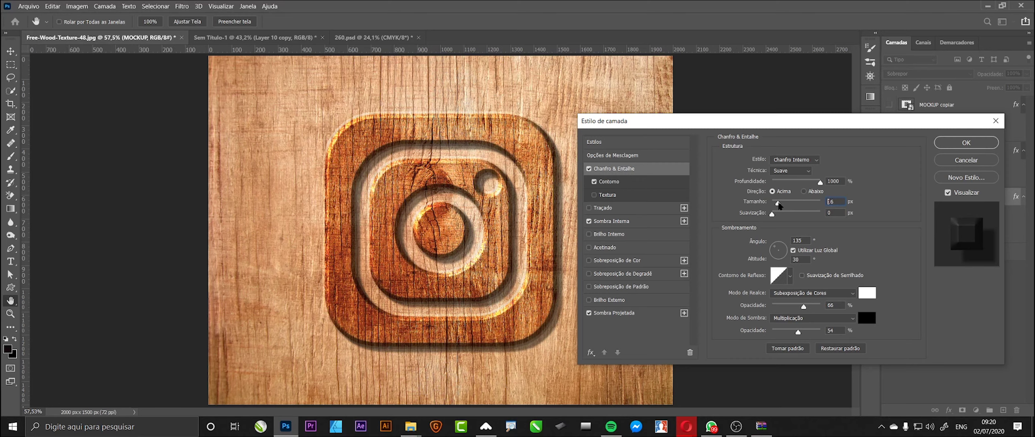
left_click_drag(777, 201, 777, 202)
left_click_drag(778, 203, 777, 203)
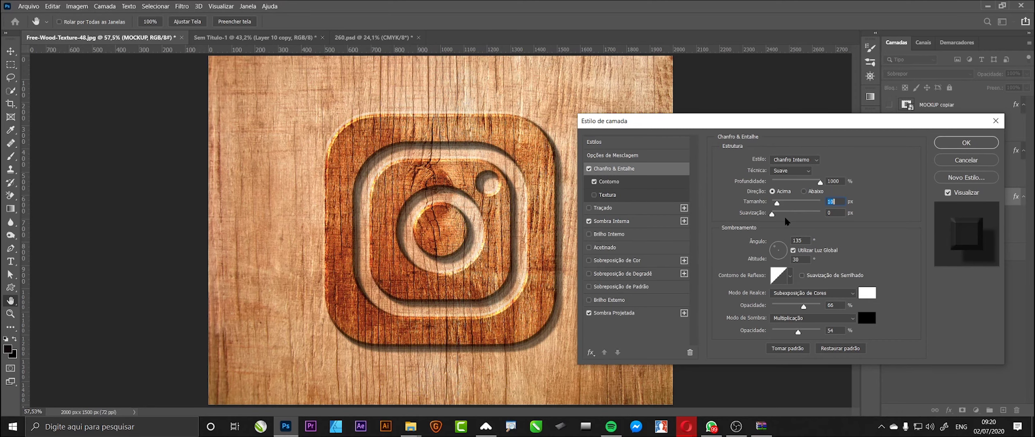
left_click(951, 143)
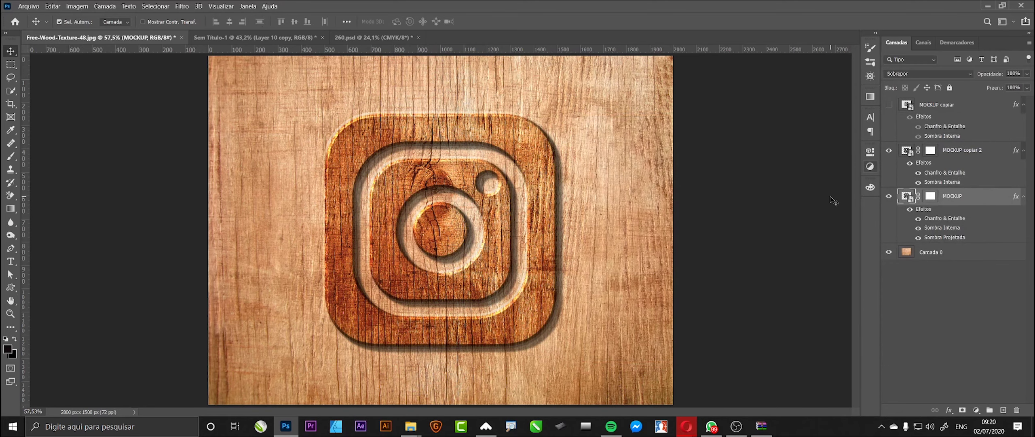